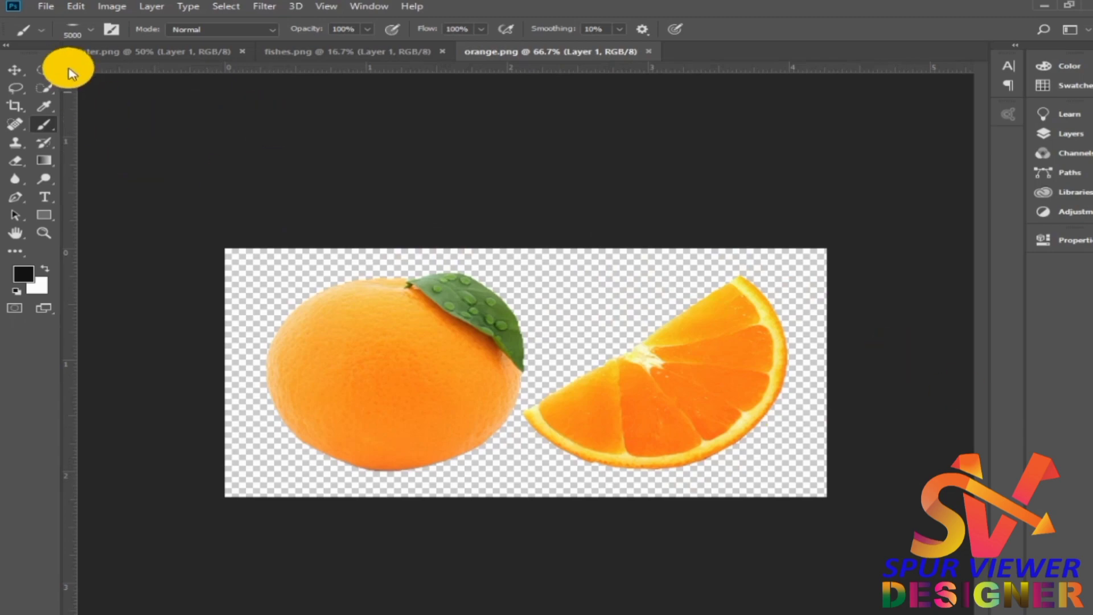
- Lasso the orange slice, cut it out of the image and paste it onto its own layer
{"action": "left_click", "coordinate": [16, 88]}
{"action": "mouse_move", "coordinate": [673, 300]}
{"action": "left_mouse_down"}
{"action": "mouse_move", "coordinate": [522, 409]}
{"action": "mouse_move", "coordinate": [545, 459]}
{"action": "mouse_move", "coordinate": [673, 494]}
{"action": "mouse_move", "coordinate": [807, 428]}
{"action": "mouse_move", "coordinate": [802, 343]}
{"action": "mouse_move", "coordinate": [782, 288]}
{"action": "mouse_move", "coordinate": [740, 277]}
{"action": "left_mouse_up"}
{"action": "left_click", "coordinate": [75, 7]}
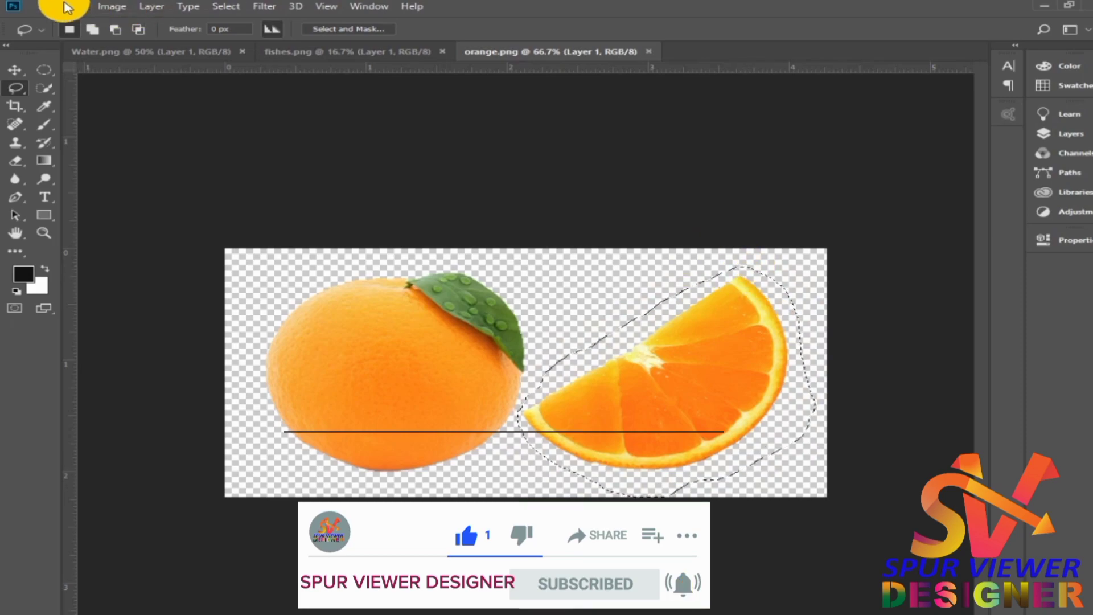
{"action": "left_click", "coordinate": [86, 88]}
{"action": "left_click", "coordinate": [71, 7]}
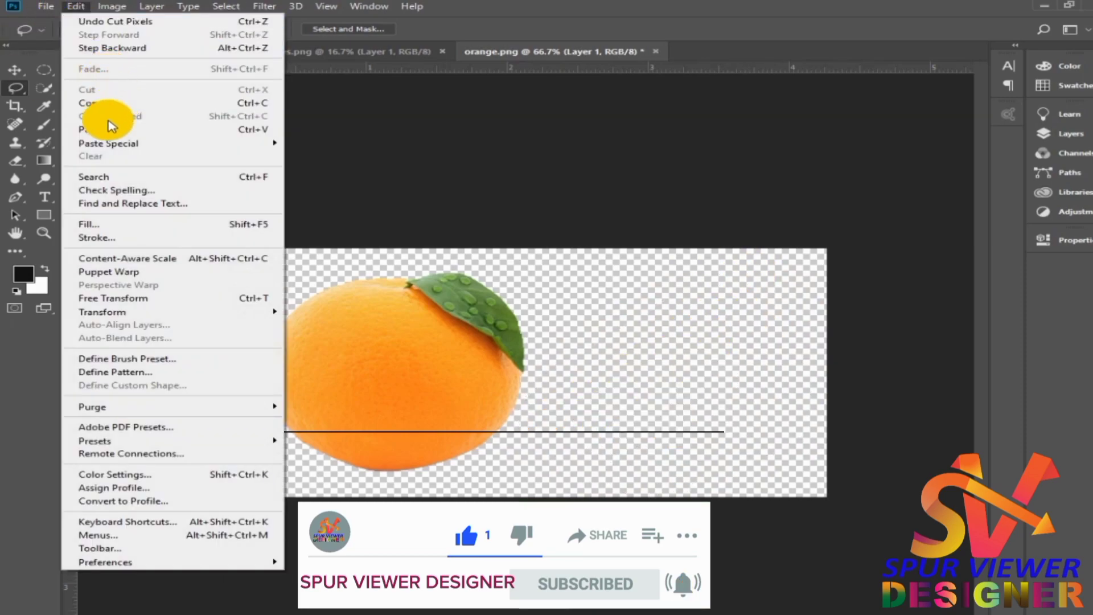
{"action": "left_click", "coordinate": [132, 129]}
- Move the slice left over the whole orange, and shift the whole orange right so it sits partly behind the slice
{"action": "left_click", "coordinate": [15, 70]}
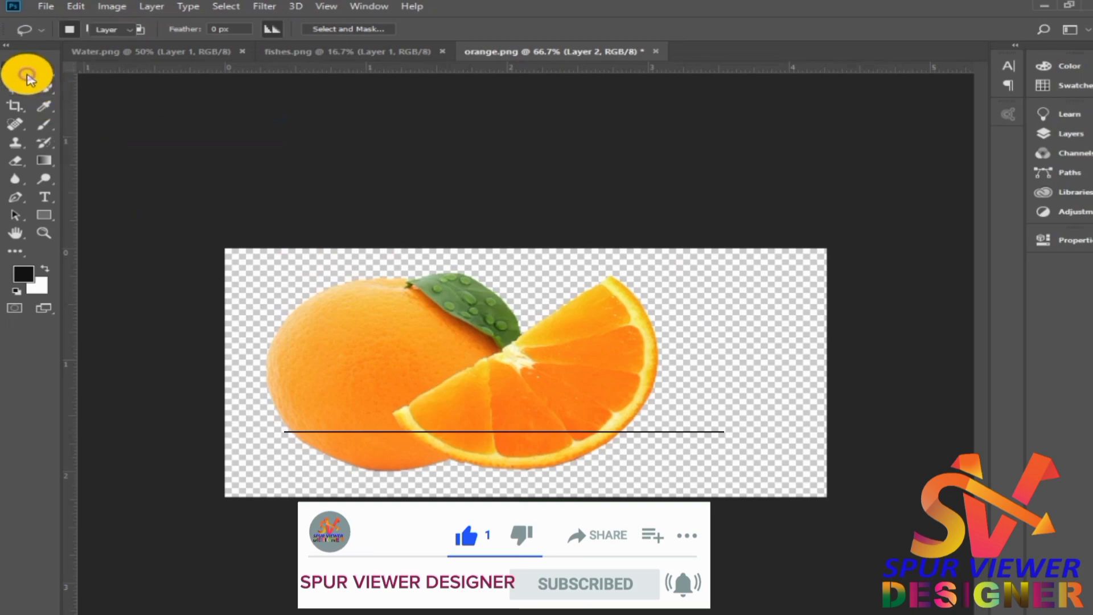
{"action": "left_click_drag", "start_coordinate": [554, 374], "coordinate": [525, 377]}
{"action": "left_click", "coordinate": [1051, 133]}
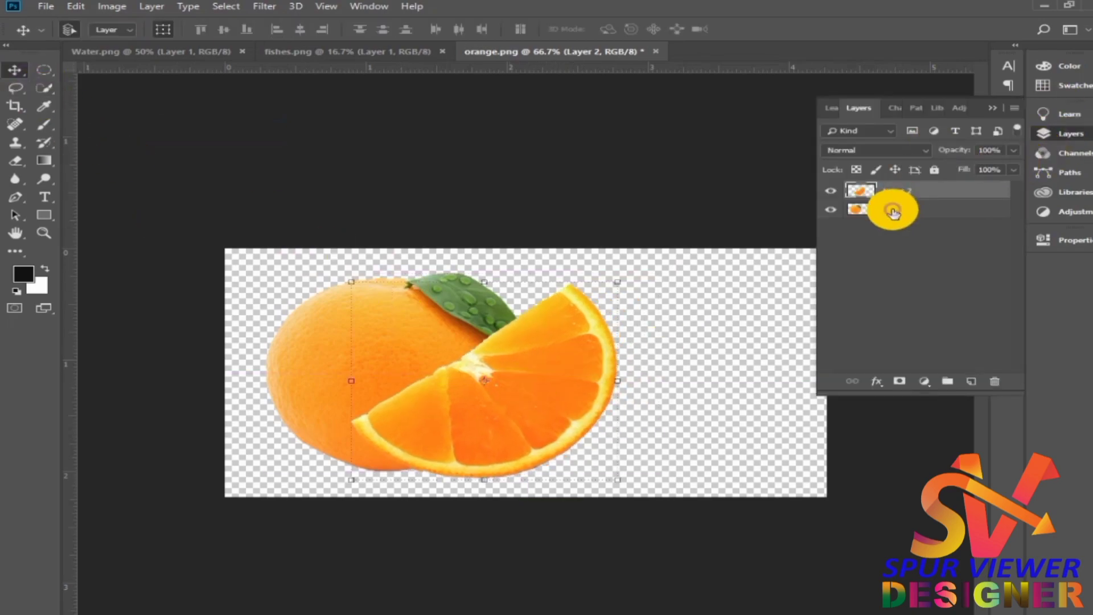
{"action": "left_click", "coordinate": [894, 210]}
{"action": "left_click_drag", "start_coordinate": [464, 317], "coordinate": [554, 309]}
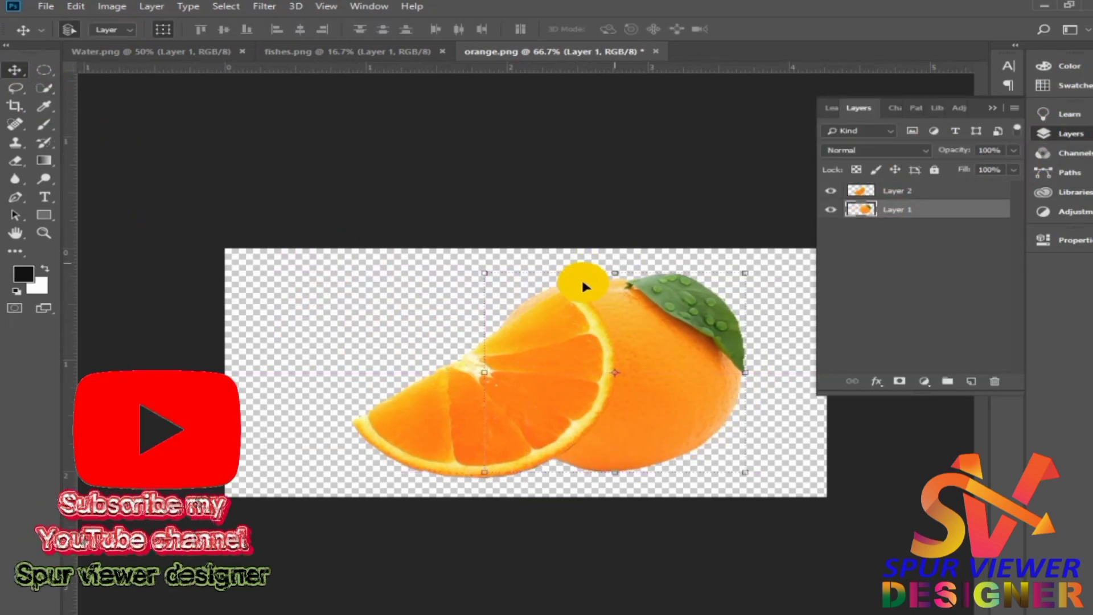
- Rotate the slice clockwise by about 26° and shift it slightly left in front of the whole orange
{"action": "left_click", "coordinate": [575, 310]}
{"action": "left_click", "coordinate": [625, 276]}
{"action": "left_click_drag", "start_coordinate": [629, 278], "coordinate": [671, 356]}
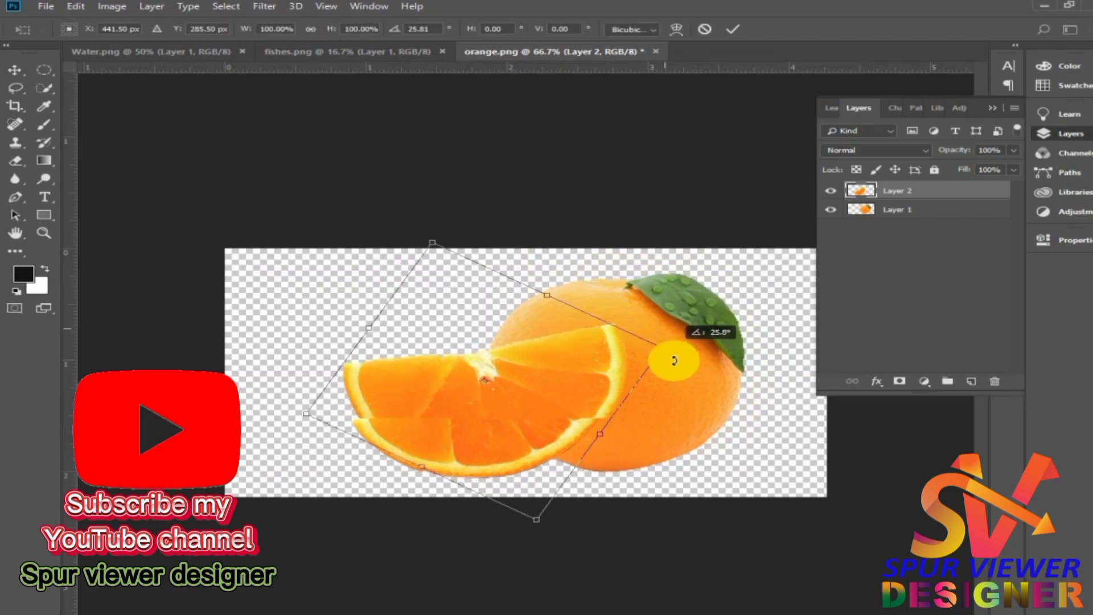
{"action": "left_click_drag", "start_coordinate": [542, 390], "coordinate": [537, 387]}
{"action": "left_click_drag", "start_coordinate": [513, 428], "coordinate": [490, 427]}
{"action": "left_click", "coordinate": [733, 29]}
- Draw a rectangle shape of about 1028 × 540 px covering the whole canvas
{"action": "left_click", "coordinate": [947, 381]}
{"action": "key", "text": "ctrl+z"}
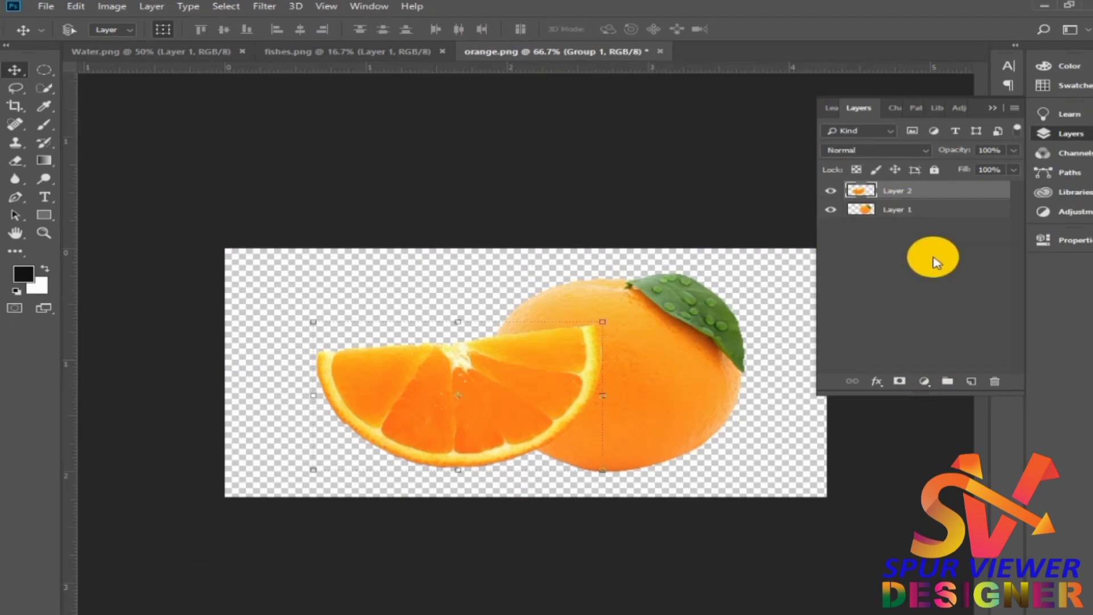
{"action": "left_click", "coordinate": [972, 381]}
{"action": "left_click", "coordinate": [45, 217]}
{"action": "left_click_drag", "start_coordinate": [225, 248], "coordinate": [824, 496]}
- Give the rectangle a black-to-white gradient fill and remove its stroke
{"action": "left_click", "coordinate": [798, 322]}
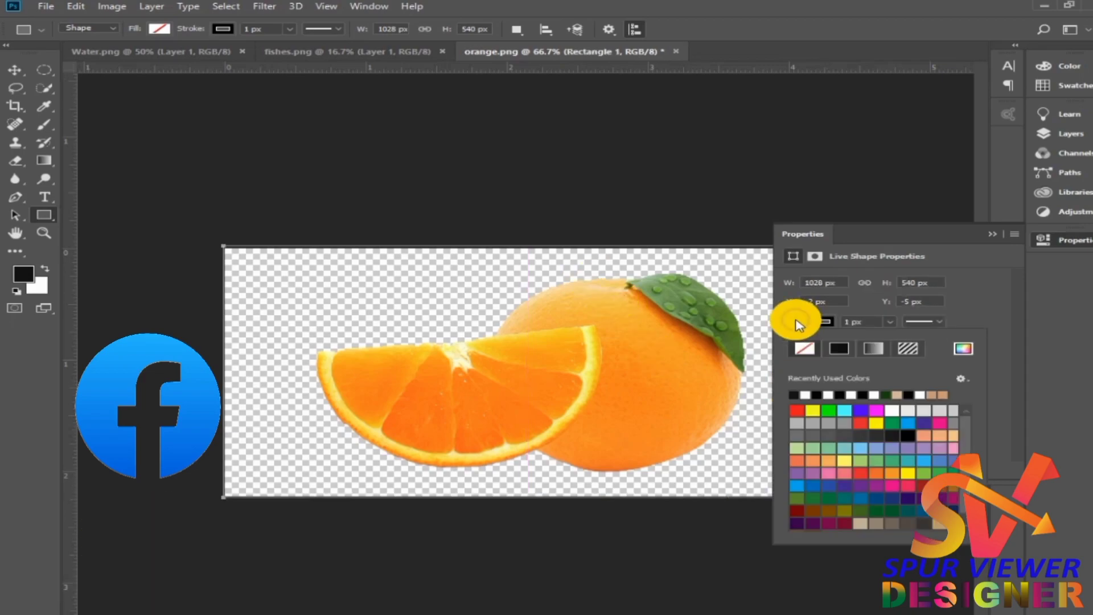
{"action": "left_click", "coordinate": [874, 350]}
{"action": "left_click", "coordinate": [824, 322]}
{"action": "left_click", "coordinate": [805, 347]}
- Change the gradient's black color stop to light gray d7d7d7
{"action": "left_click", "coordinate": [798, 323]}
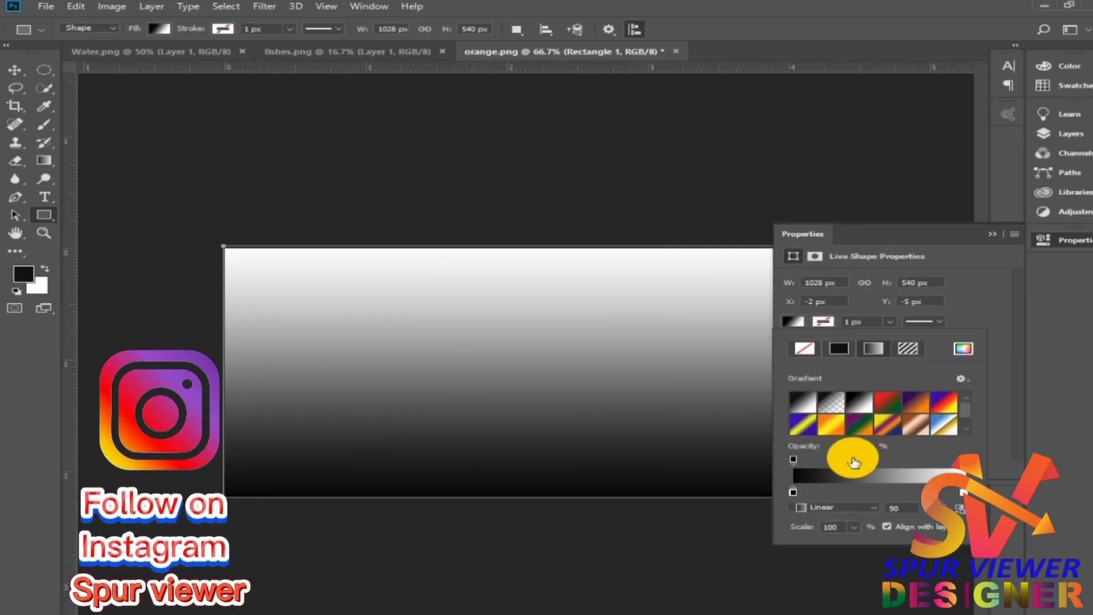
{"action": "double_click", "coordinate": [793, 492]}
{"action": "left_click", "coordinate": [306, 376]}
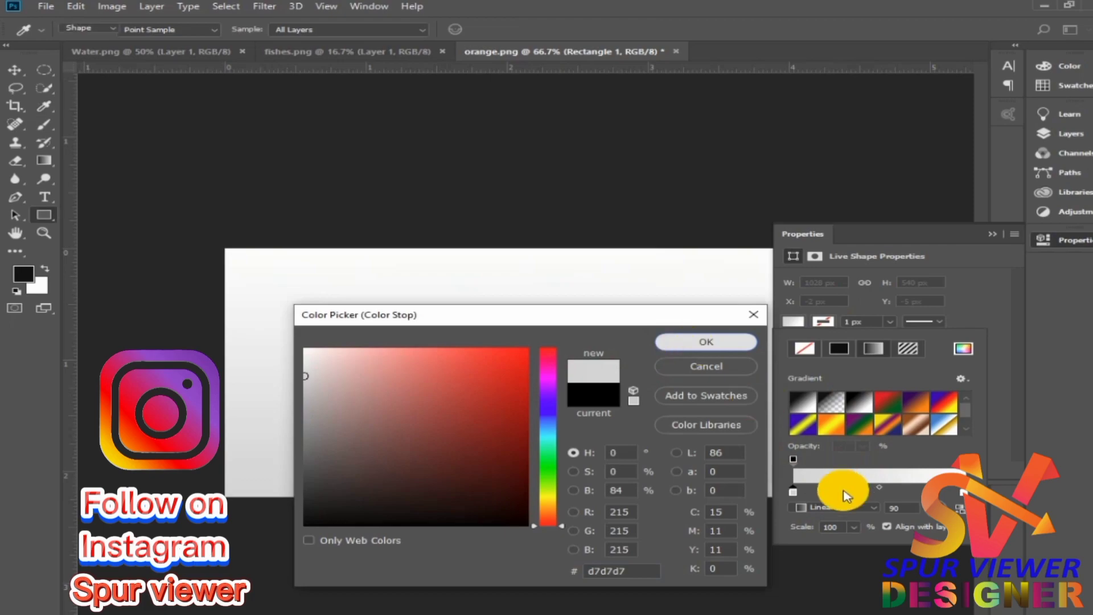
{"action": "key", "text": "Return"}
- Set the rectangle's gradient style to Radial with a scale of 166%
{"action": "left_click", "coordinate": [849, 508]}
{"action": "left_click", "coordinate": [837, 520]}
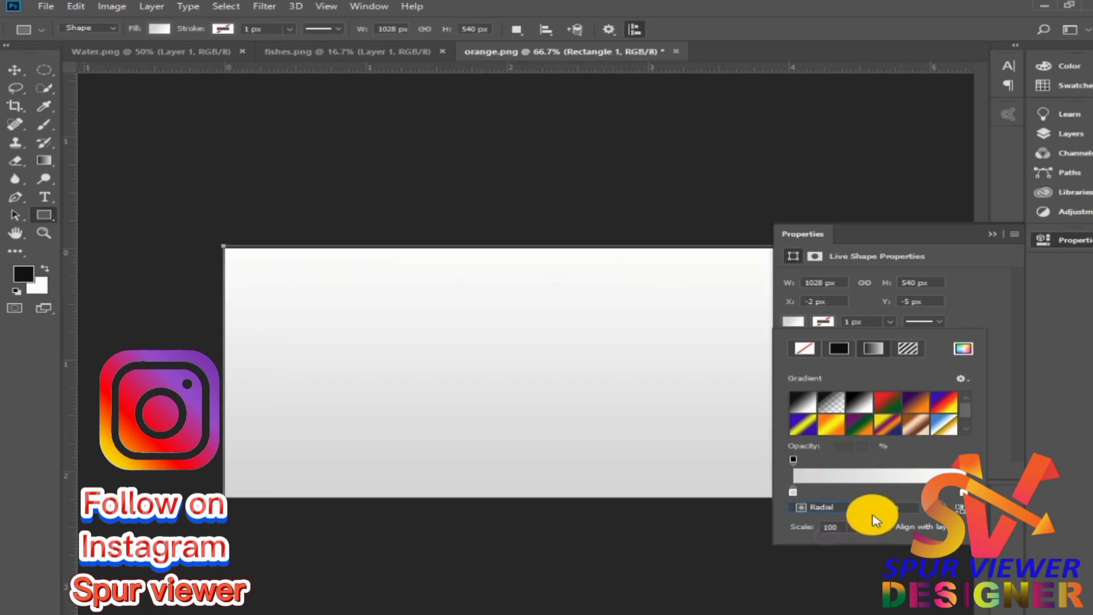
{"action": "left_click", "coordinate": [853, 528]}
{"action": "left_click_drag", "start_coordinate": [853, 542], "coordinate": [859, 544]}
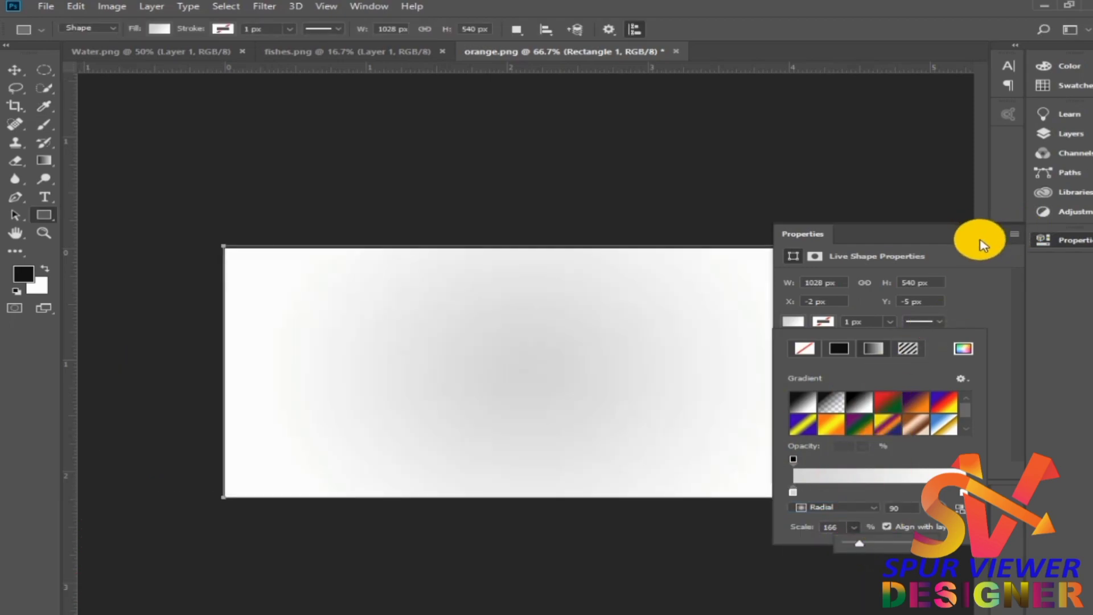
- Place the gradient rectangle below both orange layers as the background
{"action": "left_click", "coordinate": [993, 234]}
{"action": "left_click", "coordinate": [1063, 137]}
{"action": "left_click_drag", "start_coordinate": [905, 190], "coordinate": [904, 234]}
{"action": "left_click", "coordinate": [14, 69]}
{"action": "left_click", "coordinate": [529, 247]}
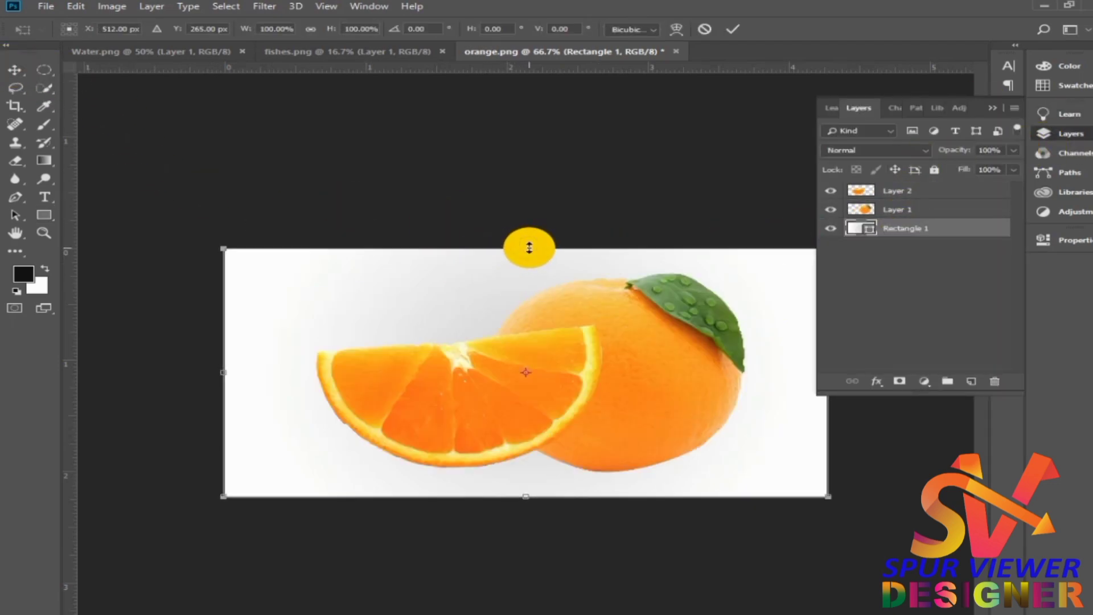
{"action": "left_click", "coordinate": [732, 29]}
{"action": "left_click", "coordinate": [635, 163]}
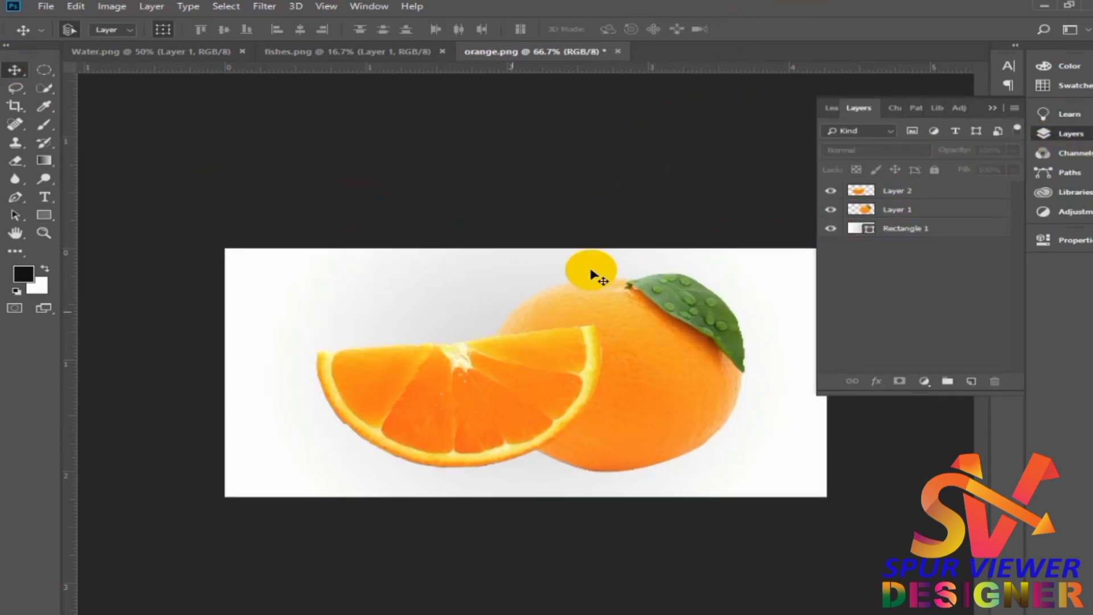
- Add a layer mask to the orange slice layer
{"action": "left_click", "coordinate": [901, 190]}
{"action": "left_click", "coordinate": [899, 381]}
- Try a brush dab at 5000 px on the slice layer's mask, just below the slice
{"action": "left_click", "coordinate": [47, 129]}
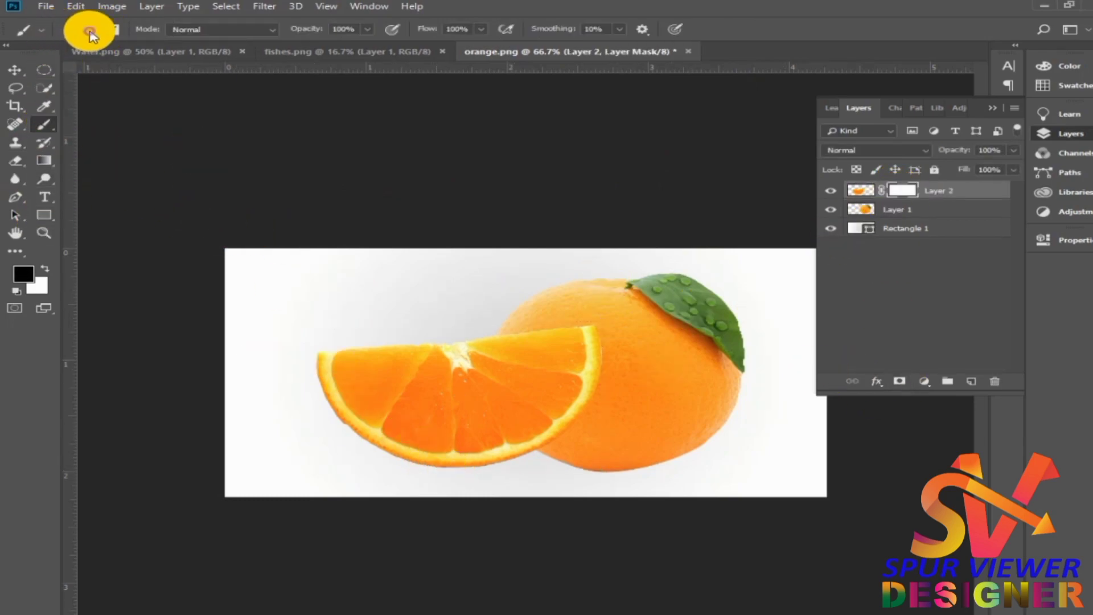
{"action": "left_click", "coordinate": [91, 35]}
{"action": "left_click_drag", "start_coordinate": [134, 74], "coordinate": [212, 74]}
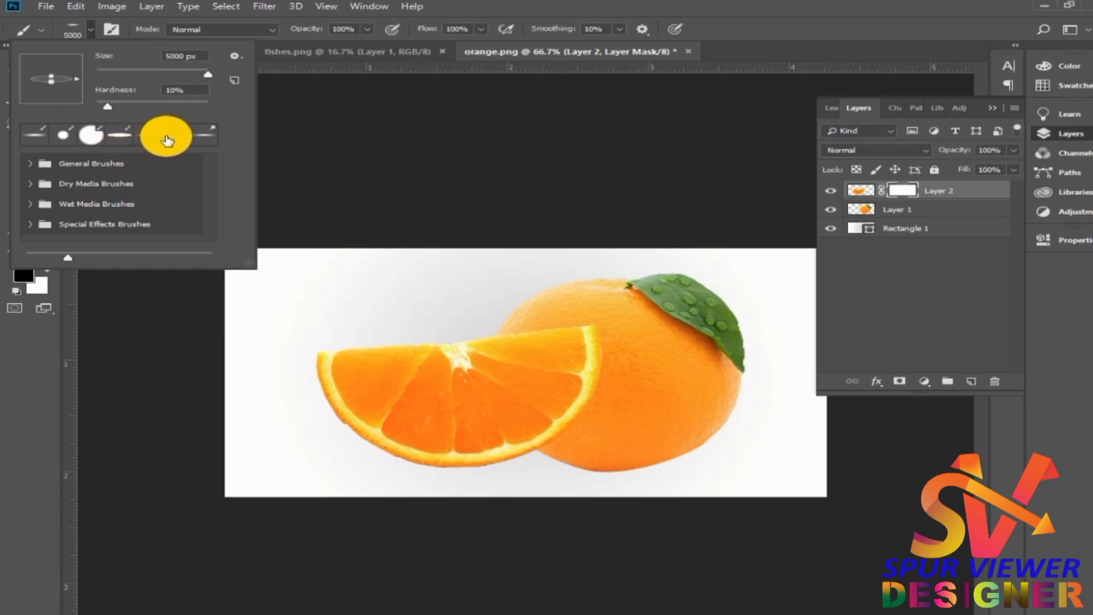
{"action": "left_click", "coordinate": [178, 137]}
{"action": "left_click", "coordinate": [442, 476]}
{"action": "key", "text": "ctrl+z"}
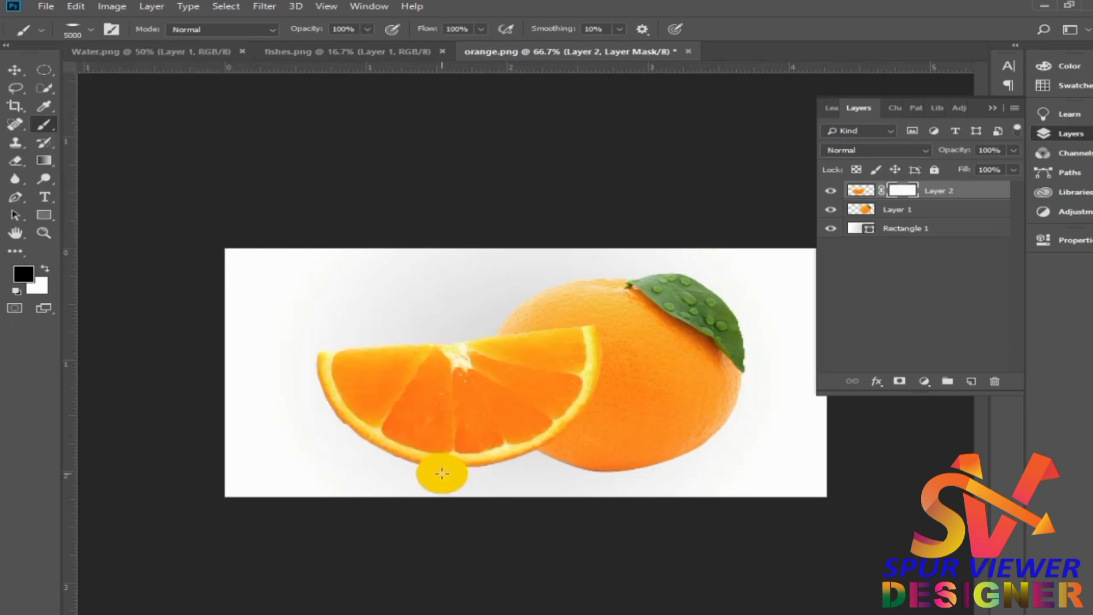
- Dab the slice layer's mask below the slice with a soft elliptical brush at 193 px and 10% hardness
{"action": "left_click", "coordinate": [90, 29]}
{"action": "left_click", "coordinate": [119, 135]}
{"action": "left_click_drag", "start_coordinate": [51, 62], "coordinate": [58, 77]}
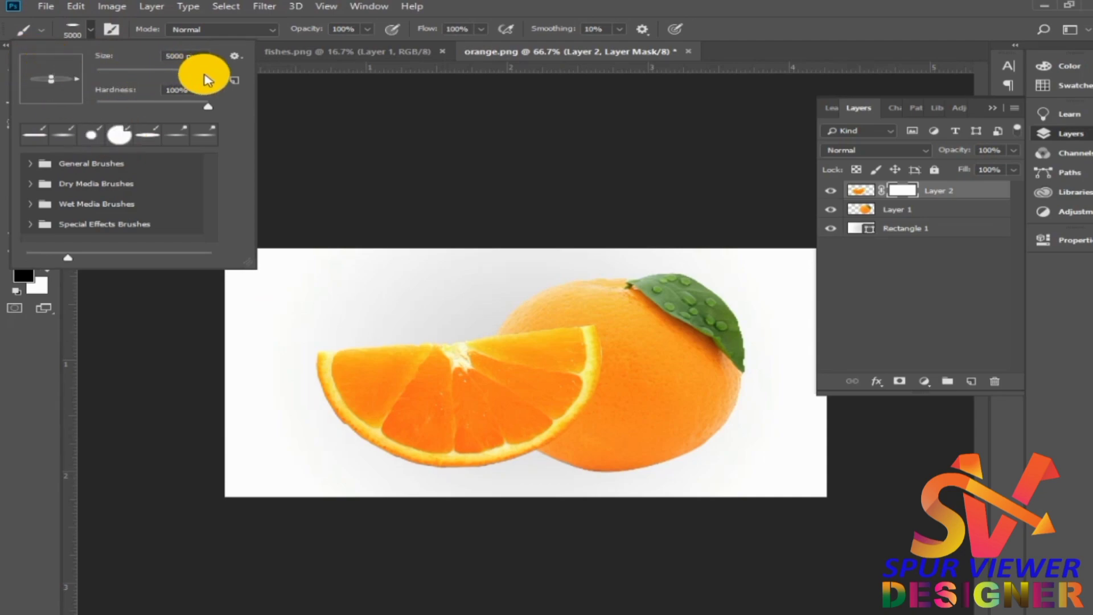
{"action": "left_click", "coordinate": [451, 484]}
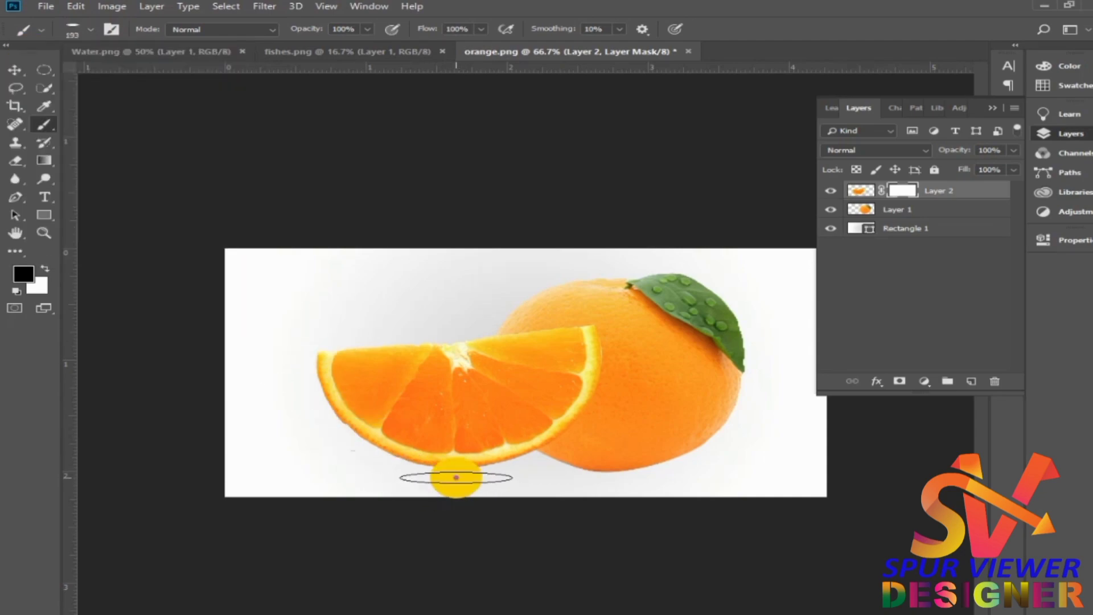
{"action": "left_click", "coordinate": [89, 29]}
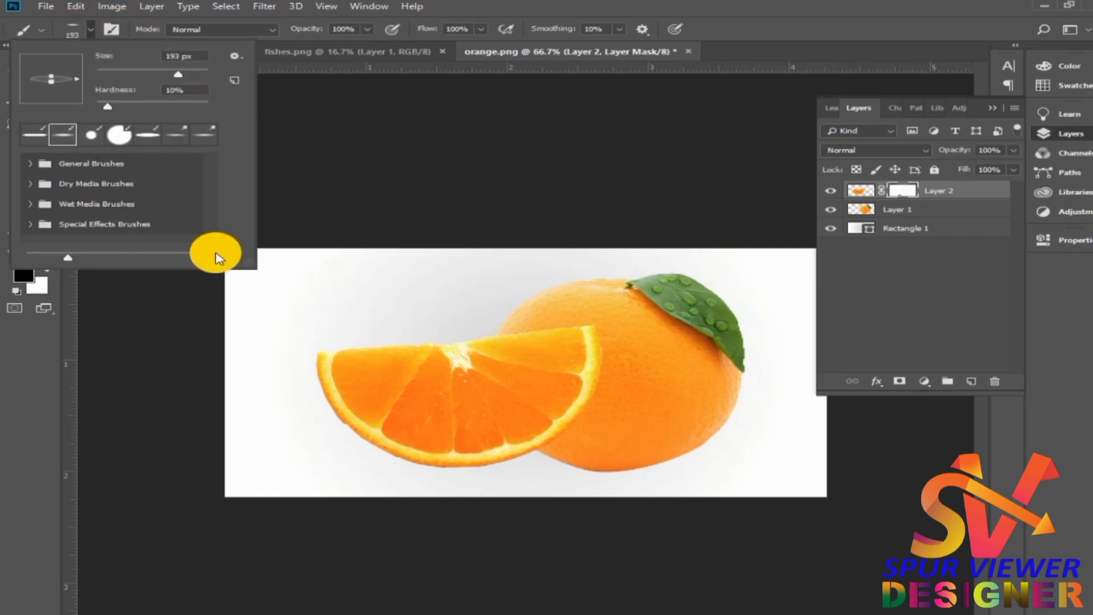
{"action": "left_click", "coordinate": [453, 482]}
- Paint dark elliptical shadows beneath the slice and the whole orange with the soft 196 px brush
{"action": "left_click", "coordinate": [45, 268]}
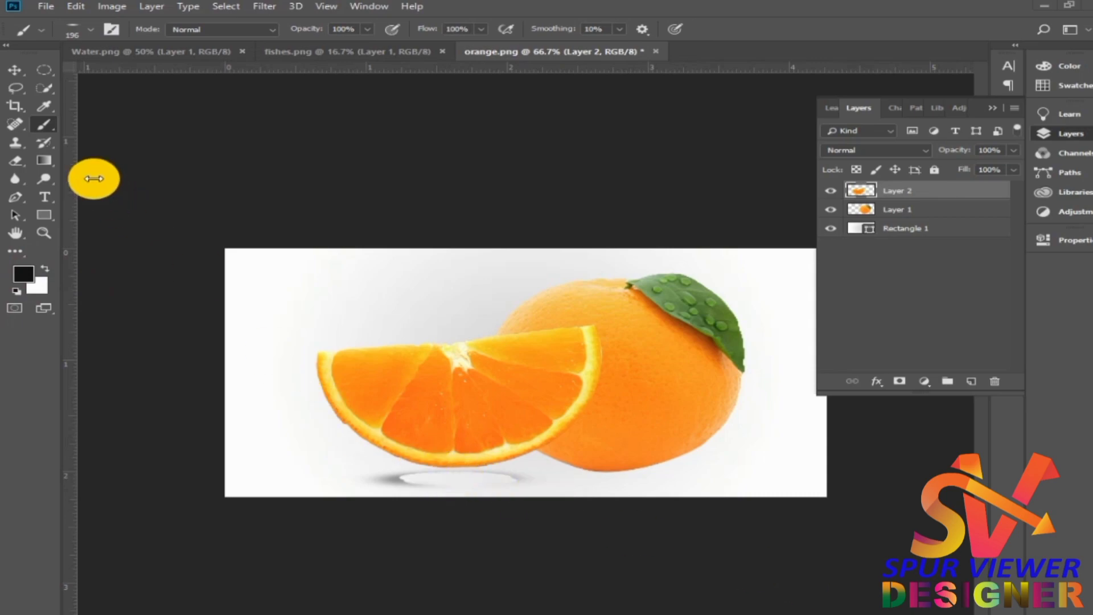
{"action": "left_click", "coordinate": [455, 479]}
{"action": "left_click", "coordinate": [654, 485]}
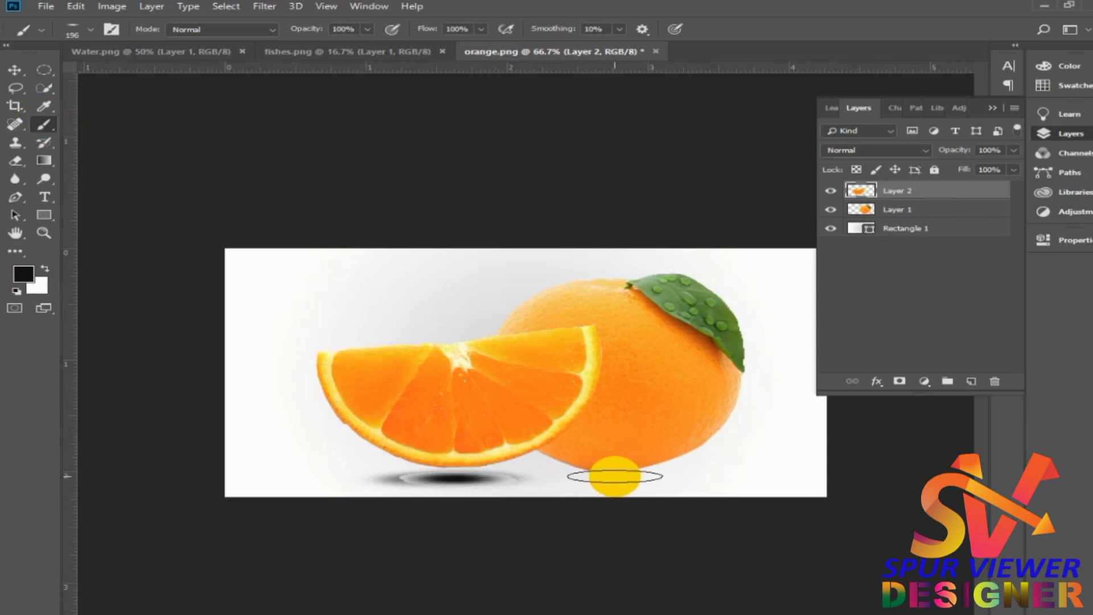
- Add a new layer mask to the slice layer
{"action": "left_click", "coordinate": [16, 69]}
{"action": "left_click", "coordinate": [470, 395]}
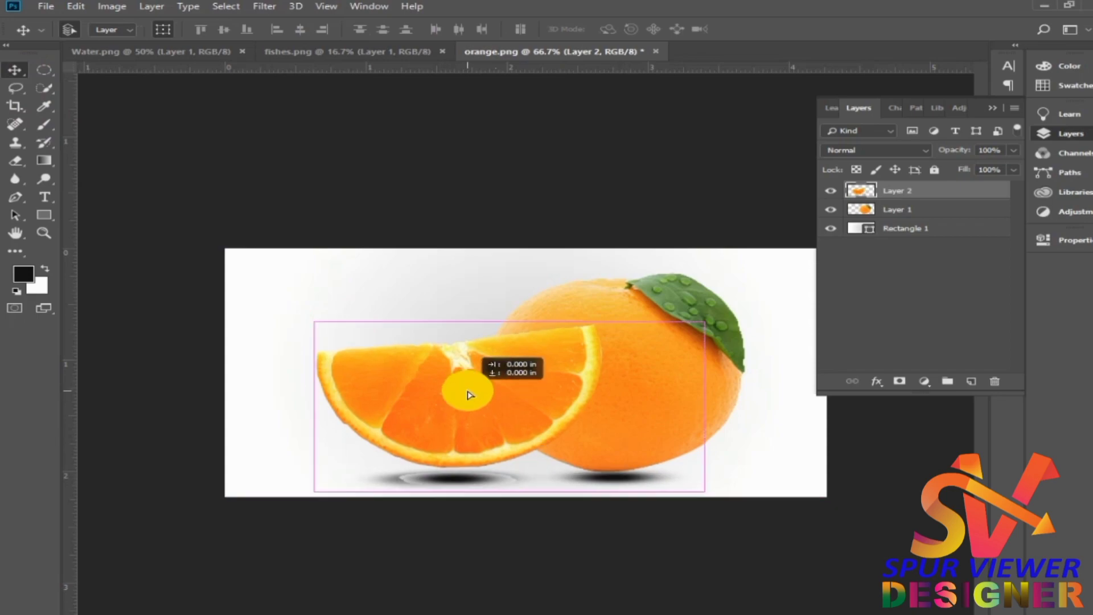
{"action": "left_click", "coordinate": [900, 381]}
- Try to shift the slice with its shadows and the whole orange slightly downward
{"action": "left_click_drag", "start_coordinate": [525, 394], "coordinate": [525, 400]}
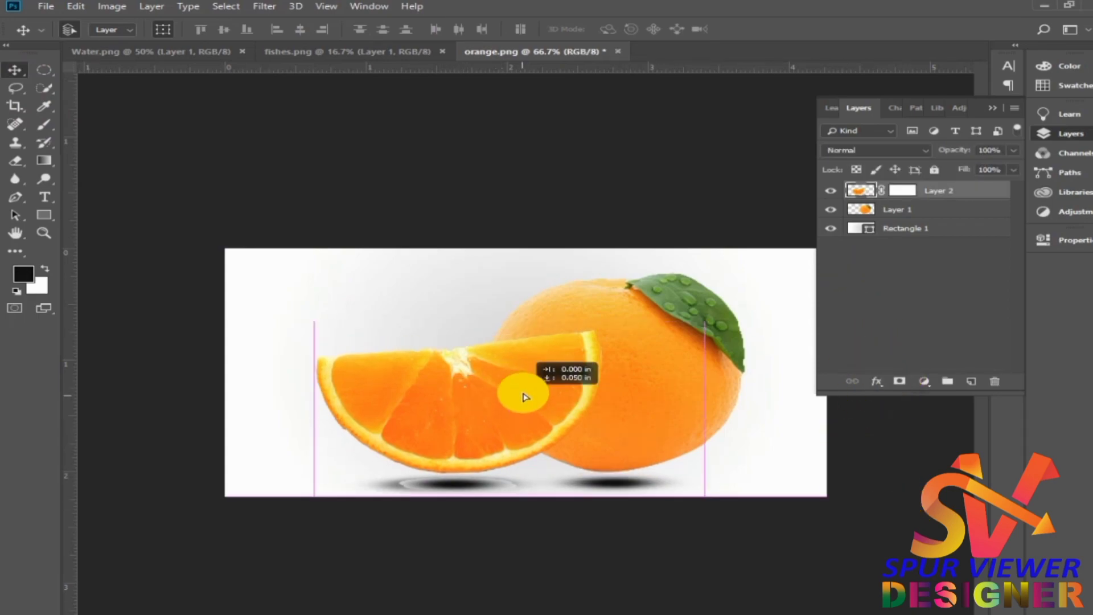
{"action": "left_click", "coordinate": [911, 210]}
{"action": "left_click_drag", "start_coordinate": [679, 374], "coordinate": [671, 383]}
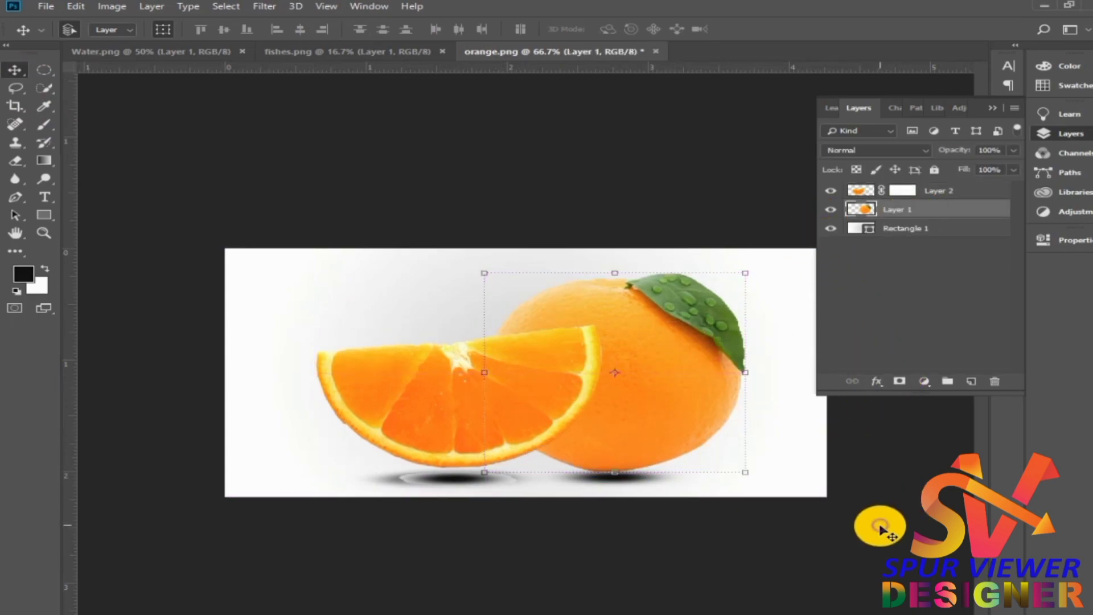
{"action": "left_click", "coordinate": [881, 526]}
- Select the slice's orange flesh inside the rind with a 54 px Quick Selection brush
{"action": "left_click", "coordinate": [44, 232]}
{"action": "left_click_drag", "start_coordinate": [622, 317], "coordinate": [296, 477]}
{"action": "left_click", "coordinate": [17, 75]}
{"action": "left_click", "coordinate": [191, 148]}
{"action": "scroll", "coordinate": [190, 145], "scroll_direction": "up", "scroll_amount": 5}
{"action": "key", "text": "ctrl+minus"}
{"action": "left_click", "coordinate": [48, 88]}
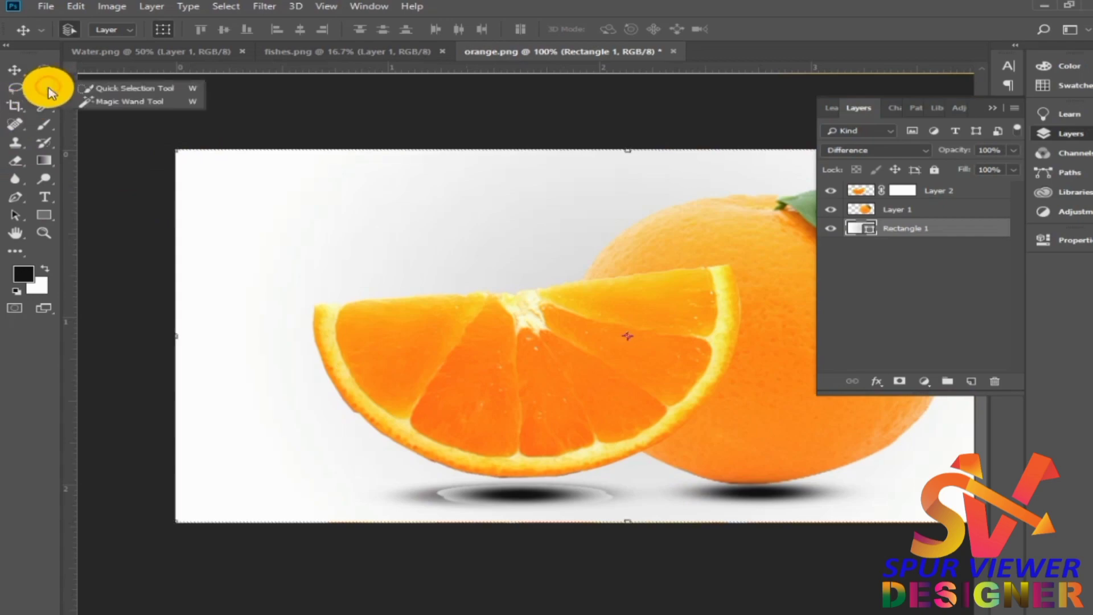
{"action": "left_click", "coordinate": [86, 90]}
{"action": "left_click", "coordinate": [180, 29]}
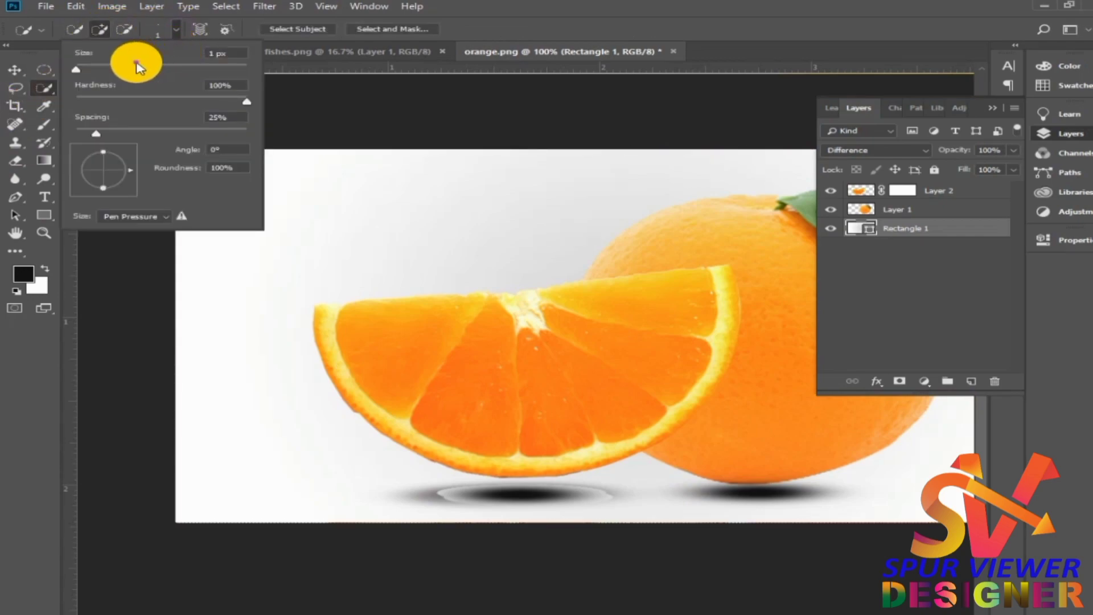
{"action": "mouse_move", "coordinate": [400, 320]}
{"action": "left_mouse_down"}
{"action": "mouse_move", "coordinate": [541, 375]}
{"action": "mouse_move", "coordinate": [595, 356]}
{"action": "left_mouse_up"}
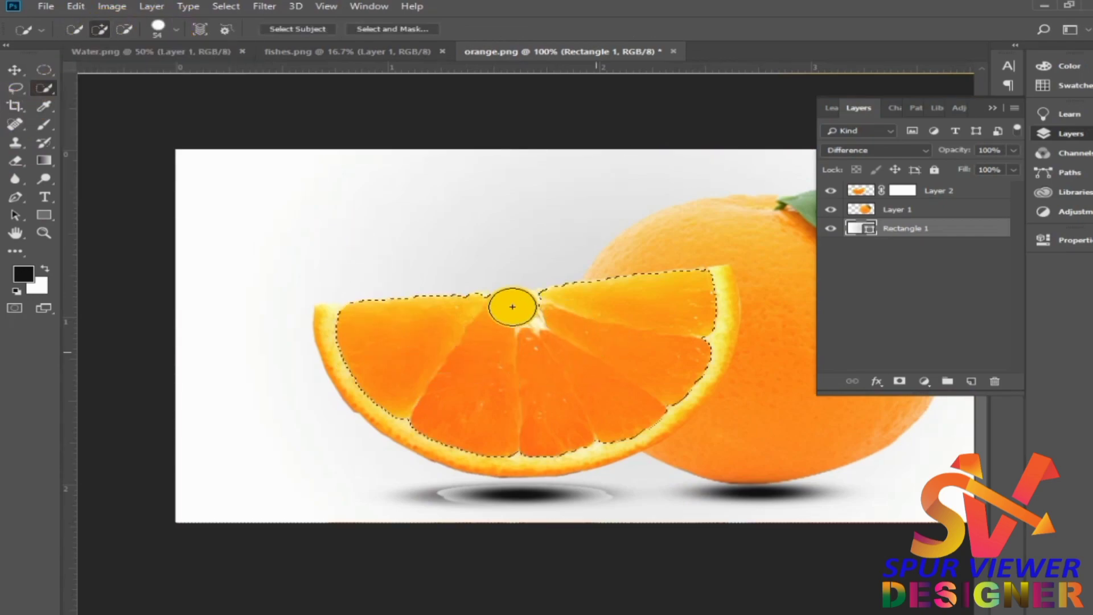
- Subtract the background spill above the slice's center from the selection
{"action": "left_click", "coordinate": [16, 69]}
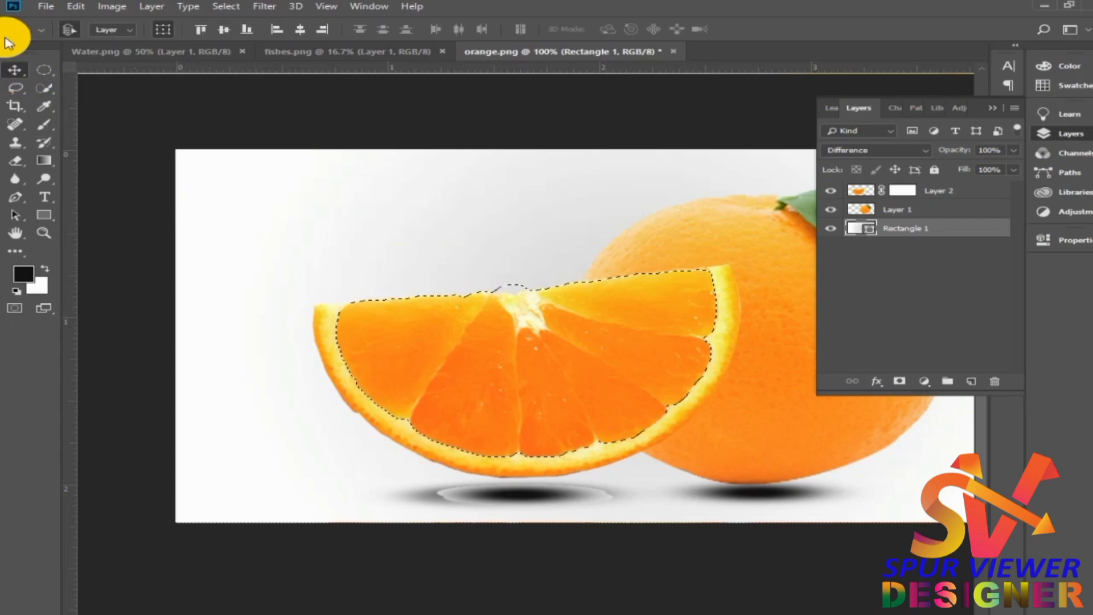
{"action": "left_click", "coordinate": [40, 90]}
{"action": "left_click", "coordinate": [126, 29]}
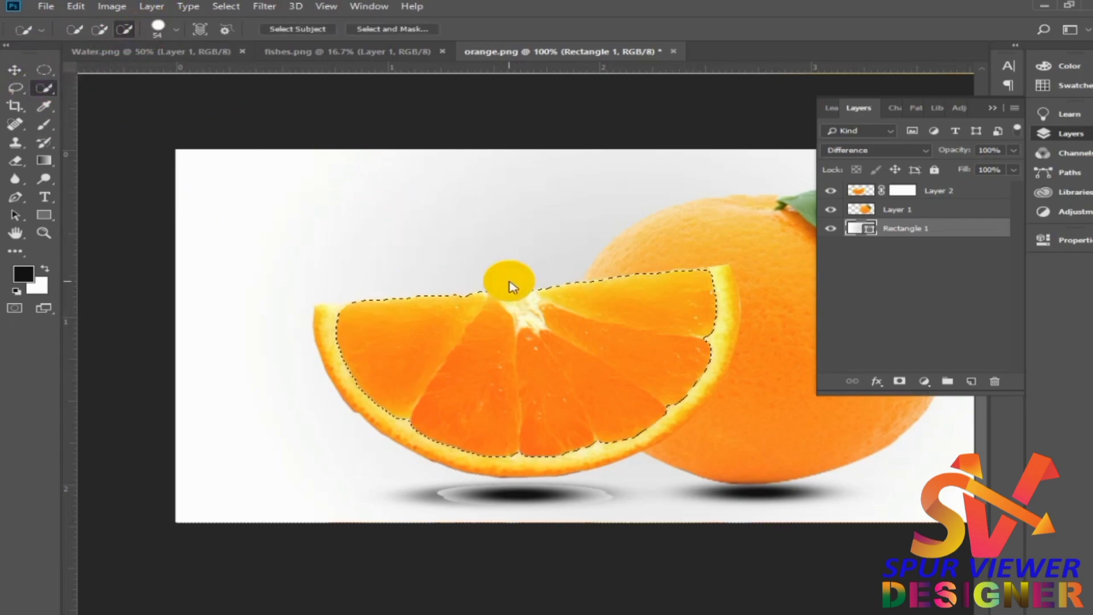
- Add the pale core at the slice's upper center to the selection with a 17 px Quick Selection brush
{"action": "left_click", "coordinate": [100, 29]}
{"action": "left_click", "coordinate": [176, 29]}
{"action": "left_click_drag", "start_coordinate": [120, 68], "coordinate": [90, 68]}
{"action": "left_click", "coordinate": [513, 307]}
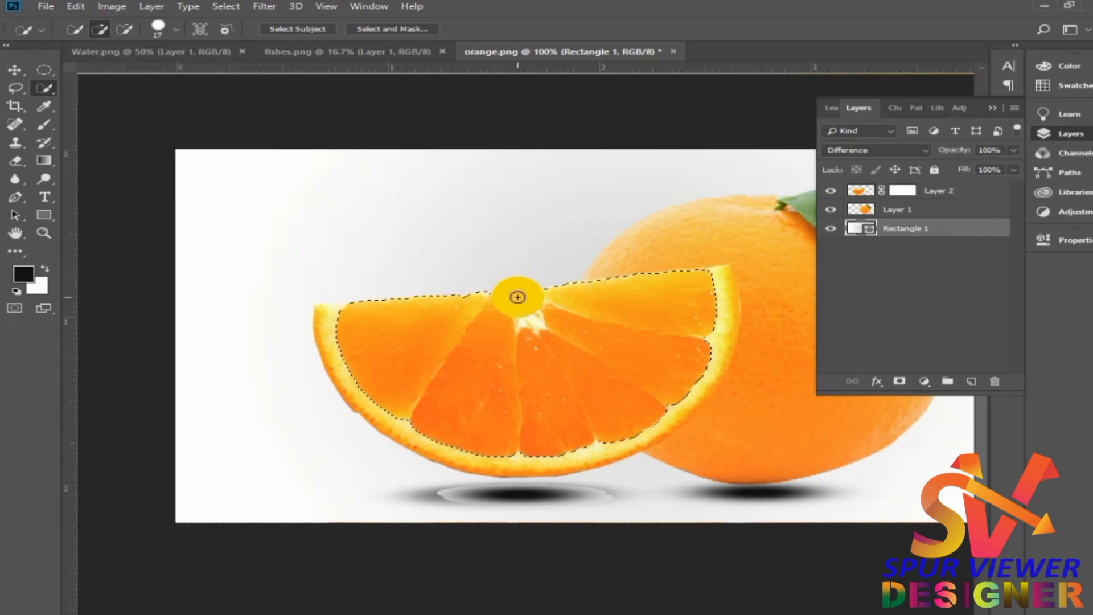
{"action": "left_click", "coordinate": [14, 71]}
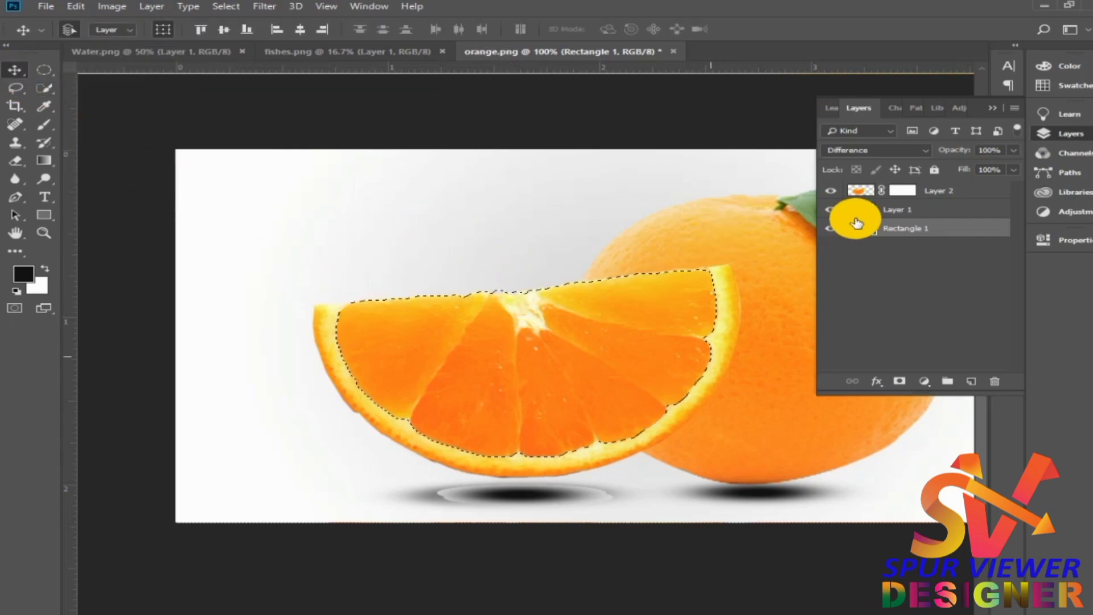
{"action": "left_click", "coordinate": [903, 190]}
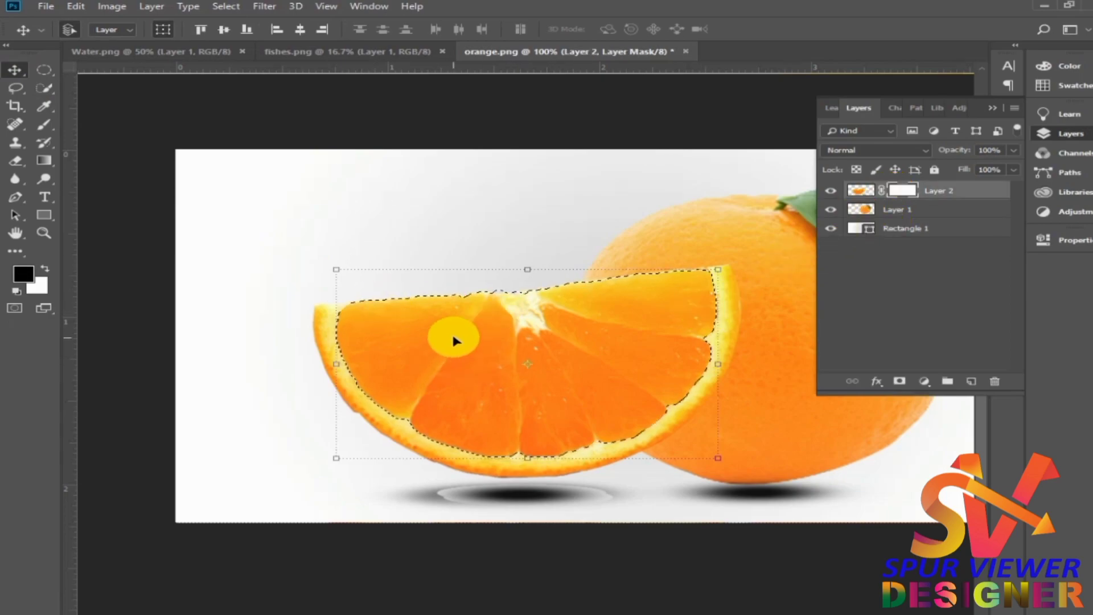
{"action": "left_click", "coordinate": [44, 124]}
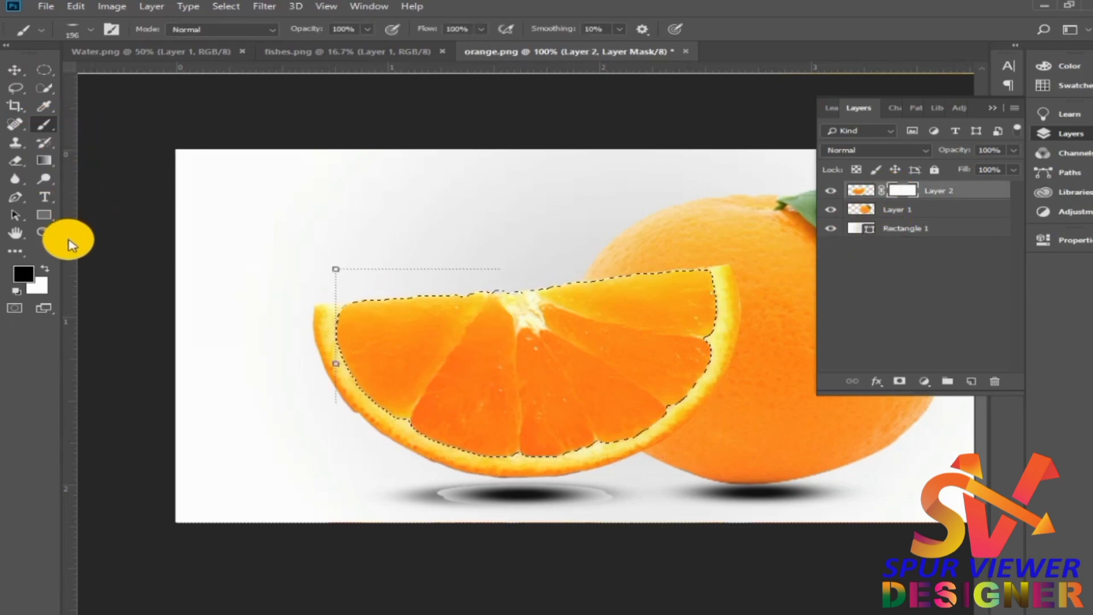
{"action": "left_click", "coordinate": [90, 29]}
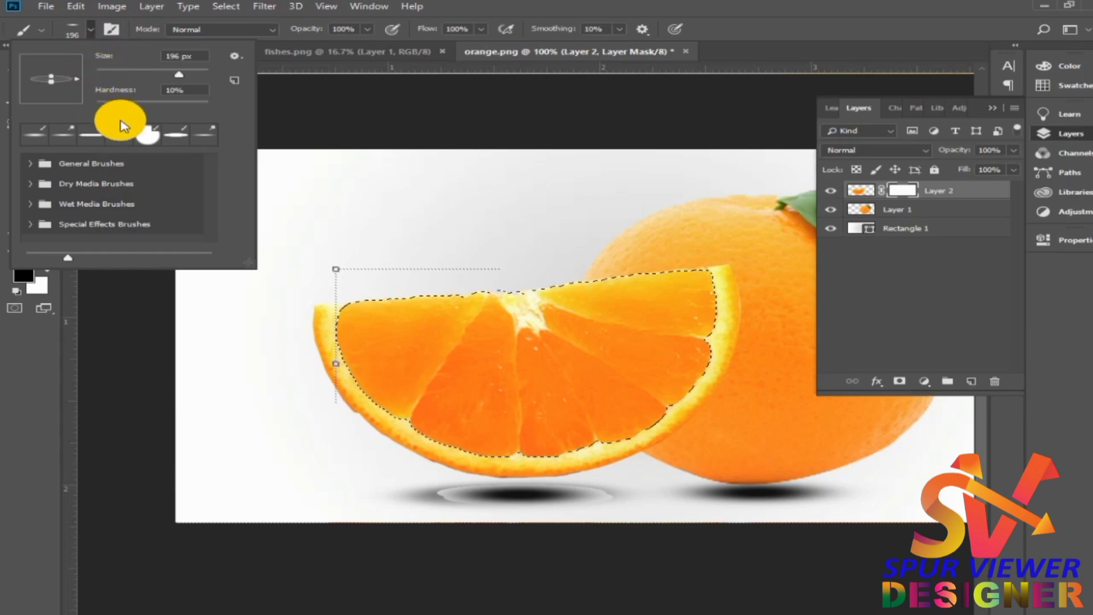
{"action": "left_click", "coordinate": [479, 351]}
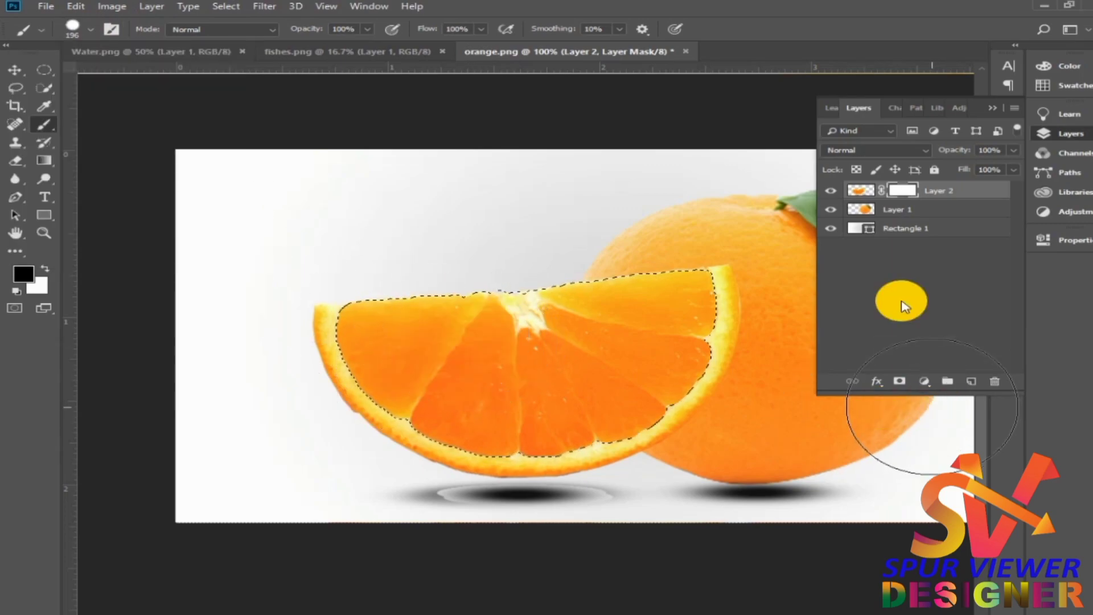
- Remove the slice layer's mask and delete the selected orange flesh from the slice, keeping only the rind
{"action": "left_click", "coordinate": [996, 381]}
{"action": "left_click", "coordinate": [485, 262]}
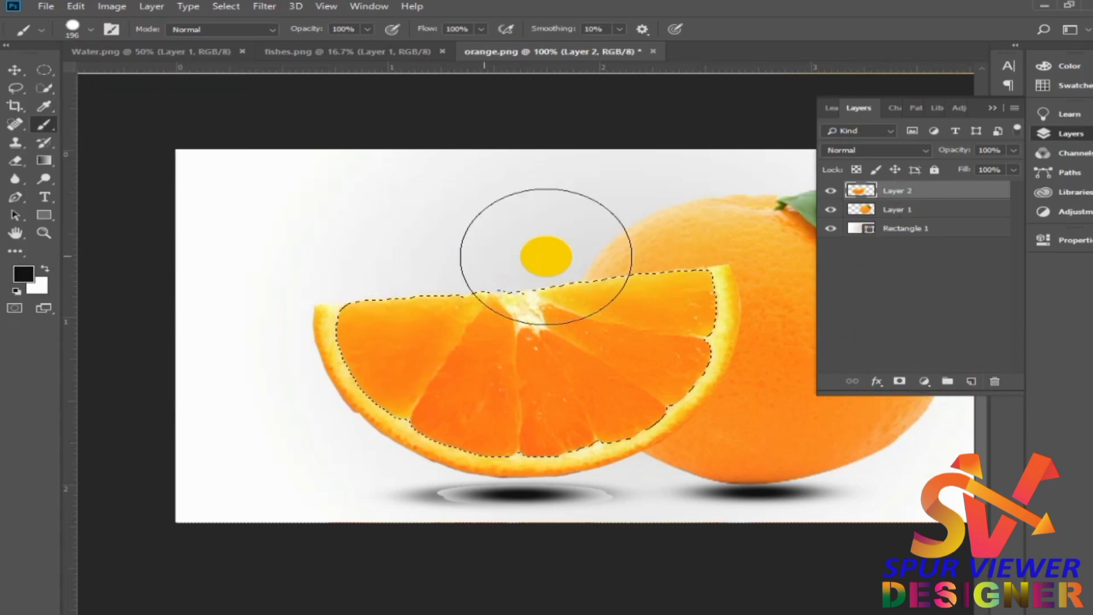
{"action": "left_click", "coordinate": [898, 381]}
{"action": "key", "text": "ctrl+z"}
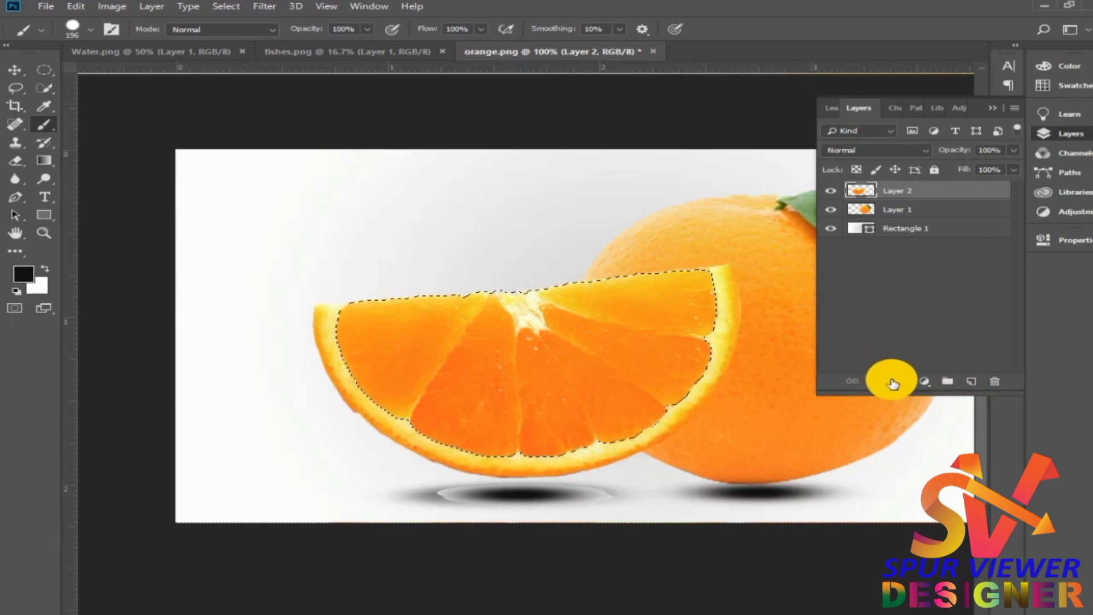
{"action": "key", "text": "Delete"}
- Clear the selection inside the hollowed-out rind using Quick Selection in subtract mode
{"action": "left_click", "coordinate": [14, 70]}
{"action": "left_click", "coordinate": [545, 190]}
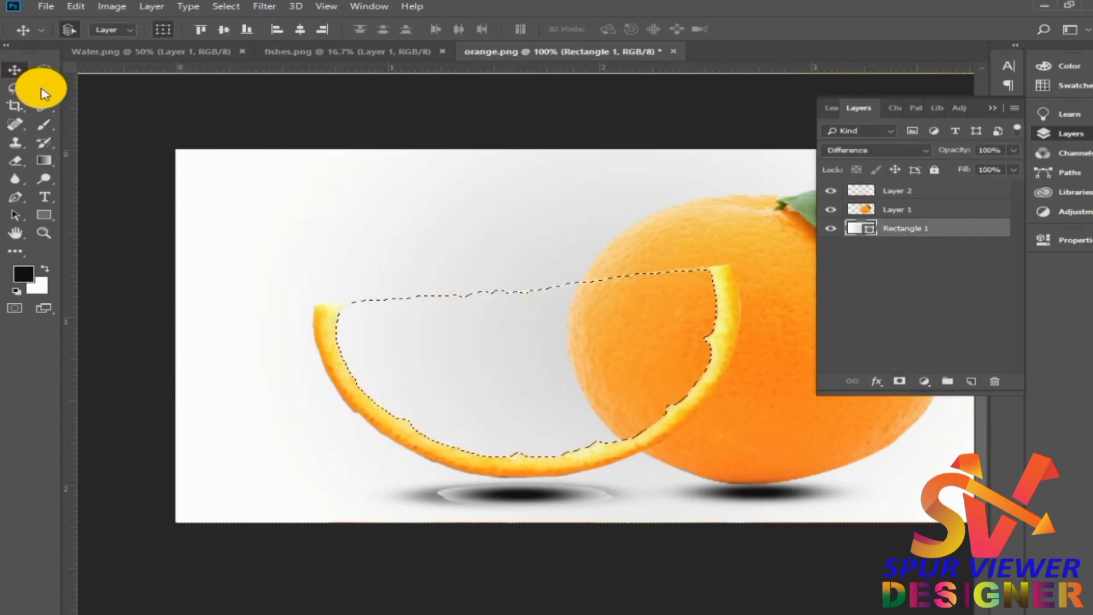
{"action": "left_click", "coordinate": [41, 126]}
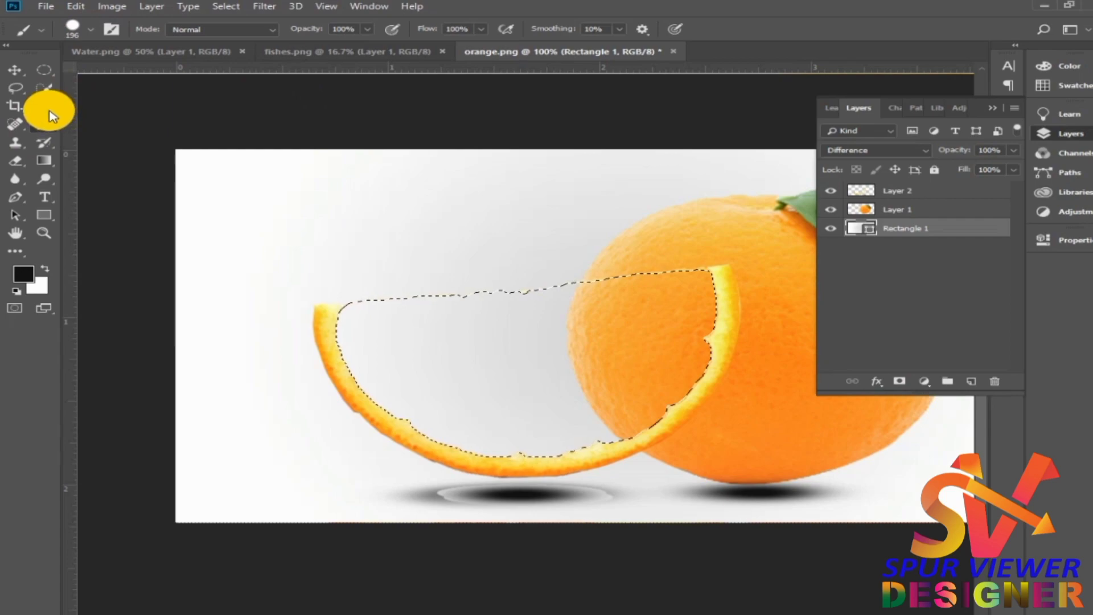
{"action": "left_click", "coordinate": [44, 87]}
{"action": "left_click", "coordinate": [124, 29]}
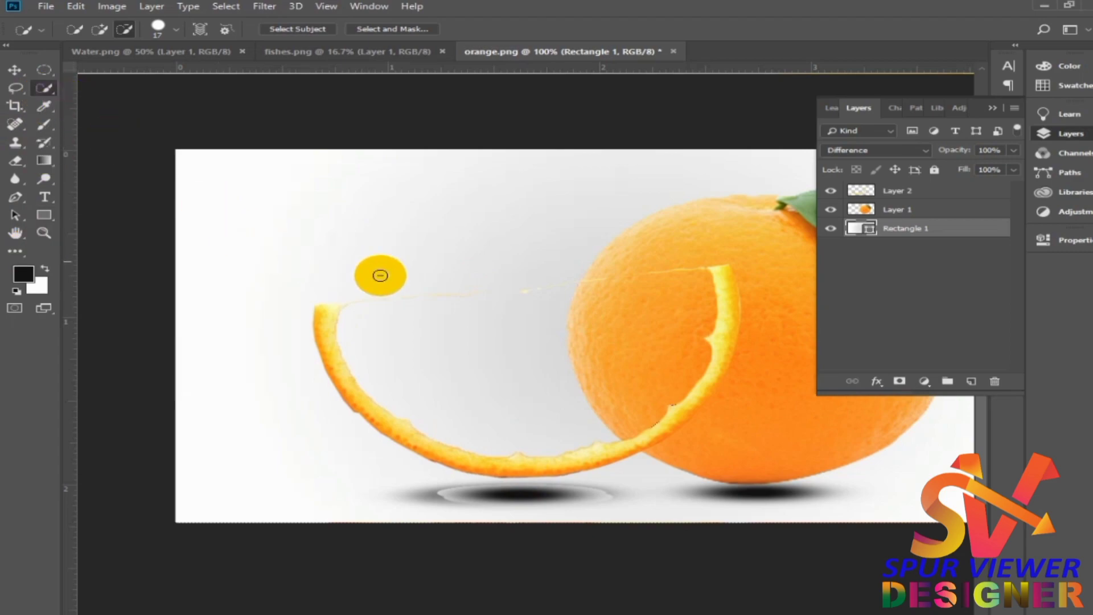
- Try to paint over the thin leftover line between the rind's tips with a white 196 px brush at 27% opacity
{"action": "left_click", "coordinate": [44, 124]}
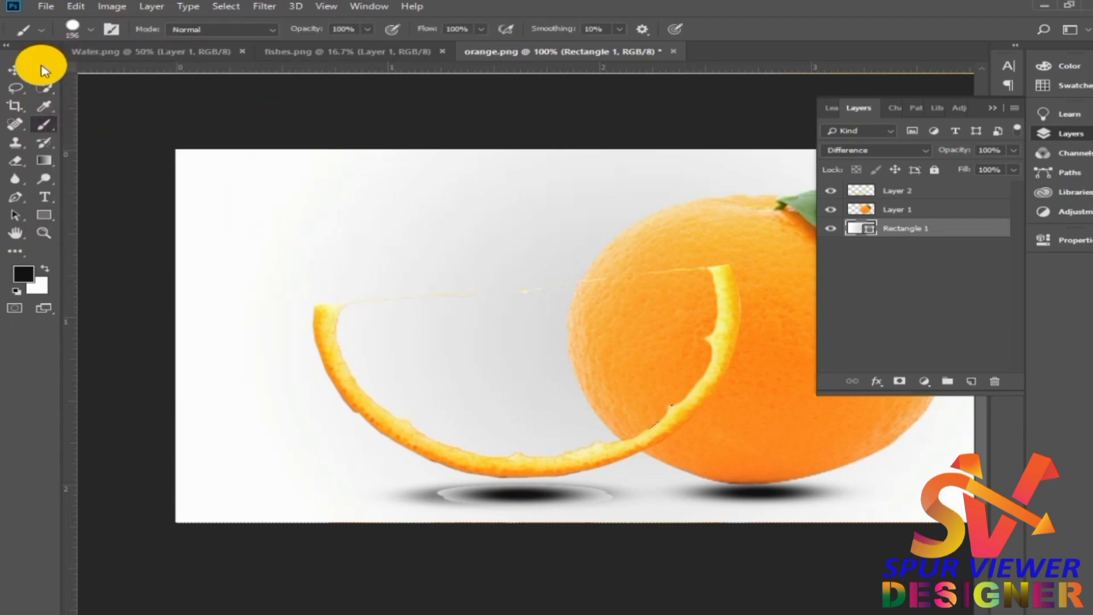
{"action": "left_click", "coordinate": [894, 191]}
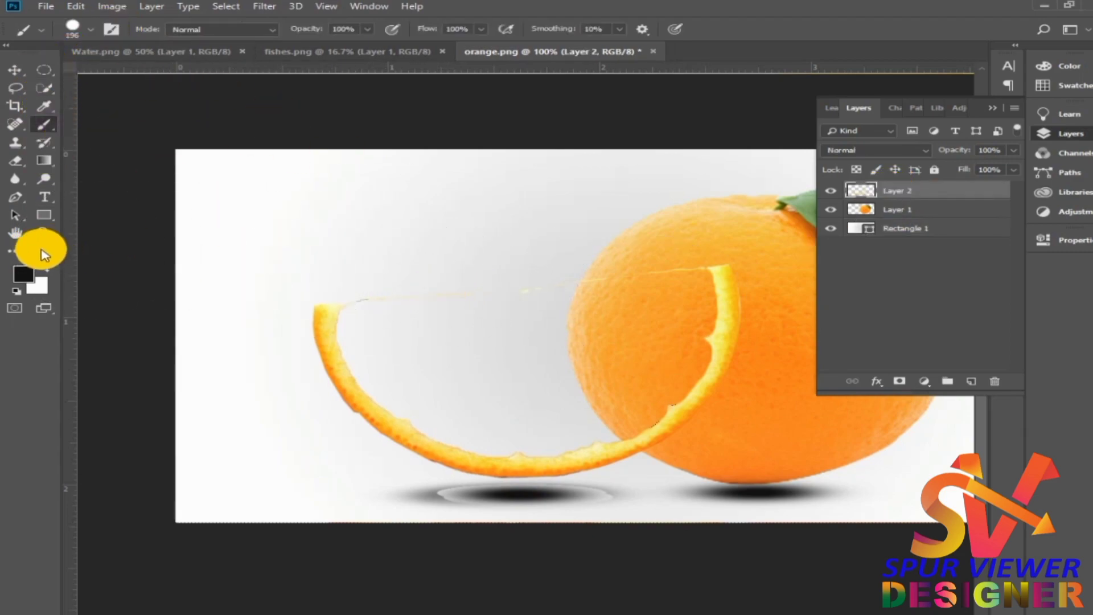
{"action": "left_click", "coordinate": [45, 269]}
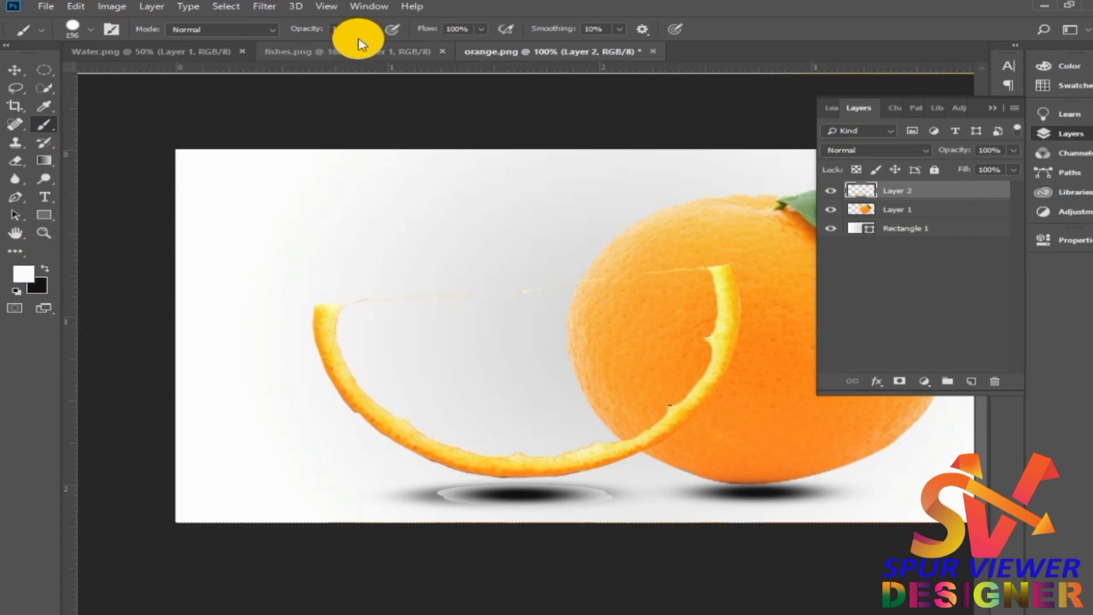
{"action": "left_click_drag", "start_coordinate": [359, 50], "coordinate": [305, 44]}
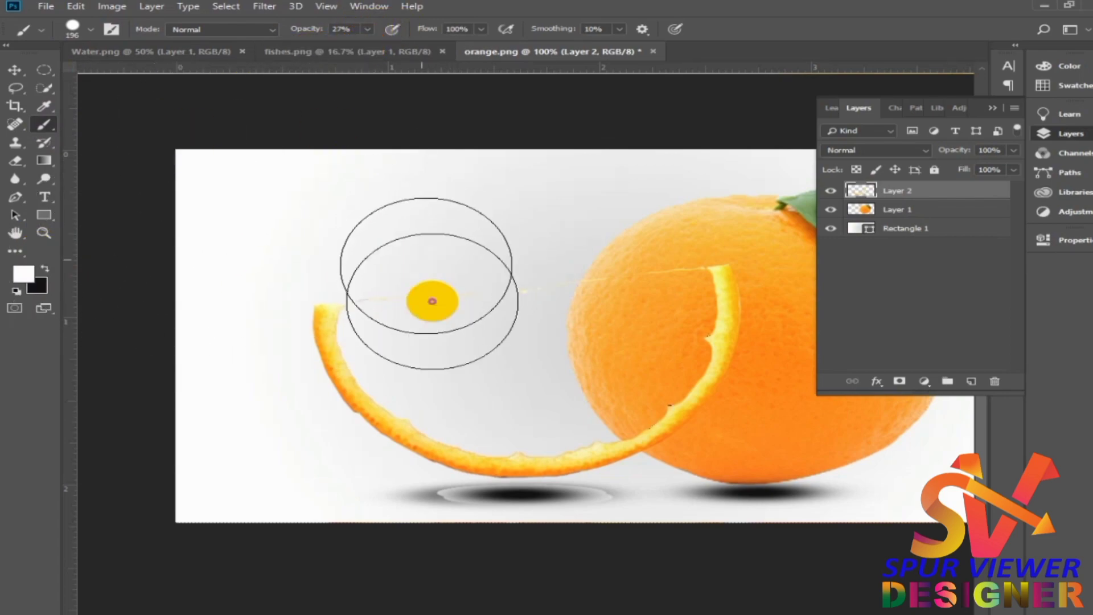
{"action": "left_click", "coordinate": [91, 29]}
{"action": "left_click", "coordinate": [489, 303]}
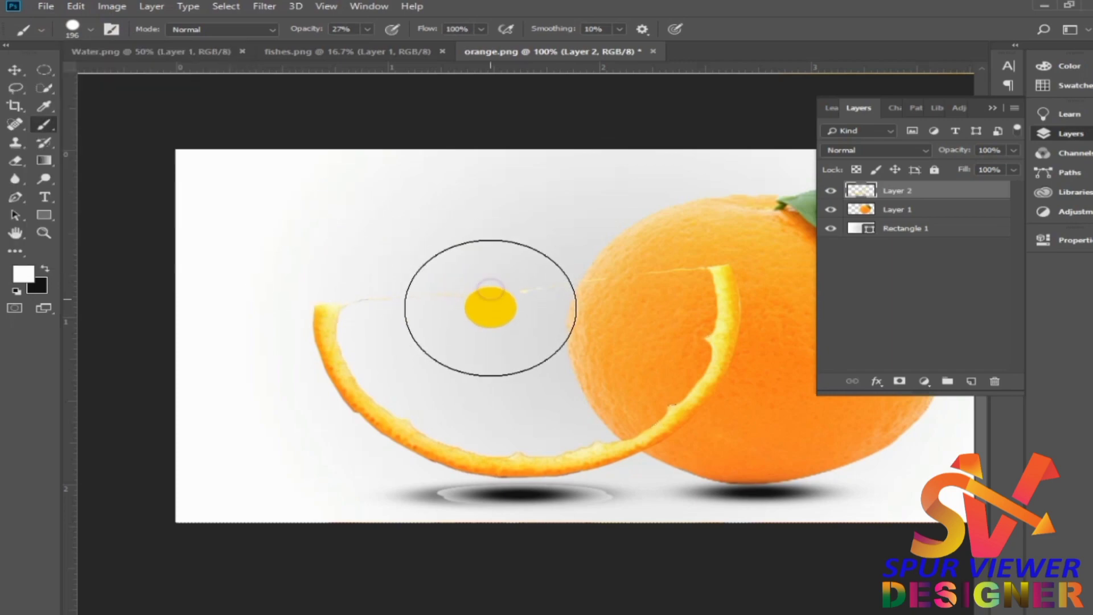
- Hide the leftover line between the rind's tips with a hard black brush on a layer mask of the slice
{"action": "left_click", "coordinate": [91, 31]}
{"action": "left_click_drag", "start_coordinate": [149, 106], "coordinate": [208, 106]}
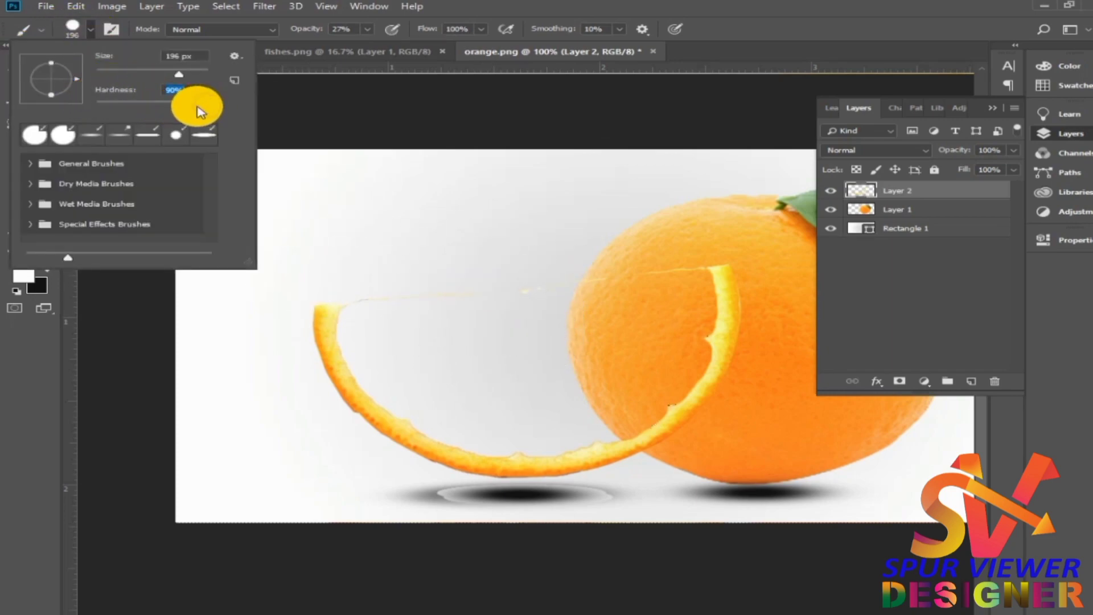
{"action": "left_click", "coordinate": [484, 292]}
{"action": "key", "text": "x"}
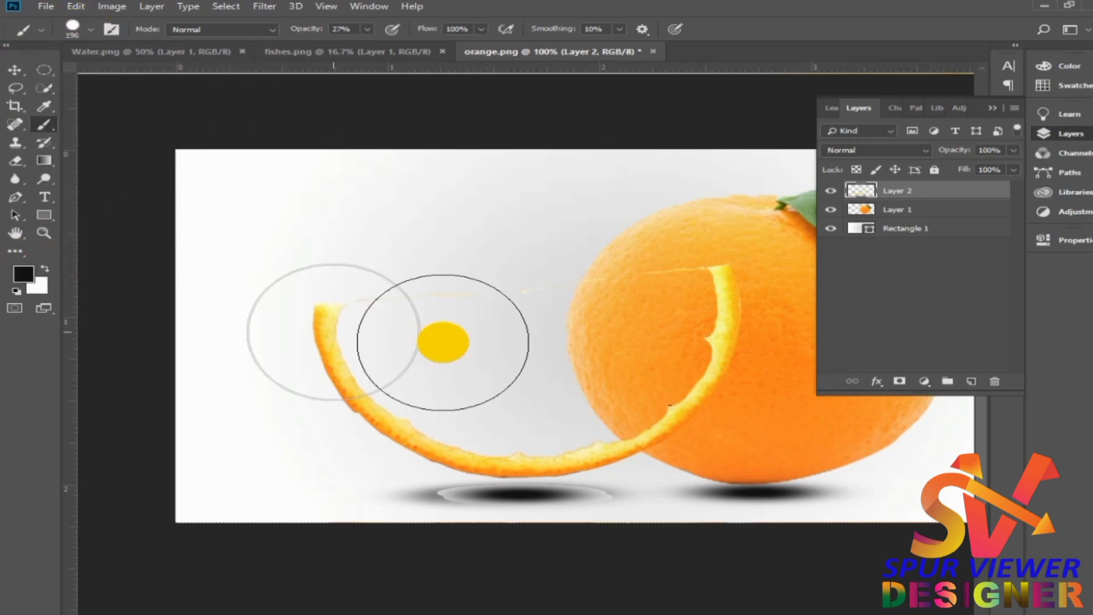
{"action": "left_click", "coordinate": [90, 30]}
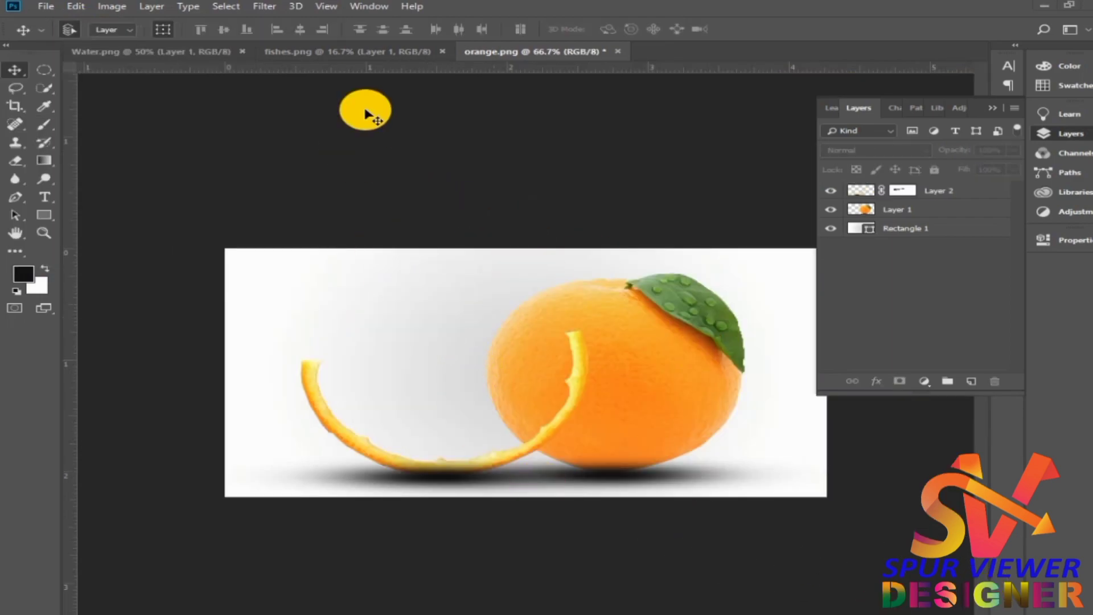
- Bring the picture from Water.png into the orange composition as a new top layer
{"action": "left_click", "coordinate": [151, 52]}
{"action": "left_click_drag", "start_coordinate": [327, 142], "coordinate": [488, 416]}
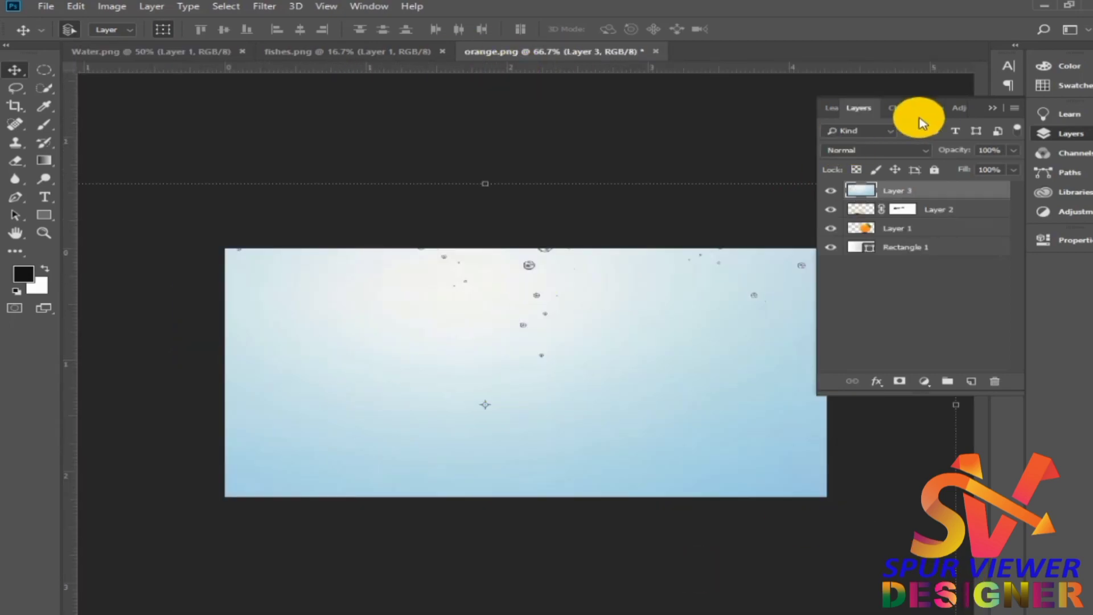
{"action": "left_click_drag", "start_coordinate": [390, 308], "coordinate": [618, 321]}
- Scale the water layer to about 28% and fit it over the hollow slice, covering the area between the rind's tips
{"action": "left_click_drag", "start_coordinate": [243, 193], "coordinate": [622, 316]}
{"action": "left_click_drag", "start_coordinate": [670, 433], "coordinate": [391, 439]}
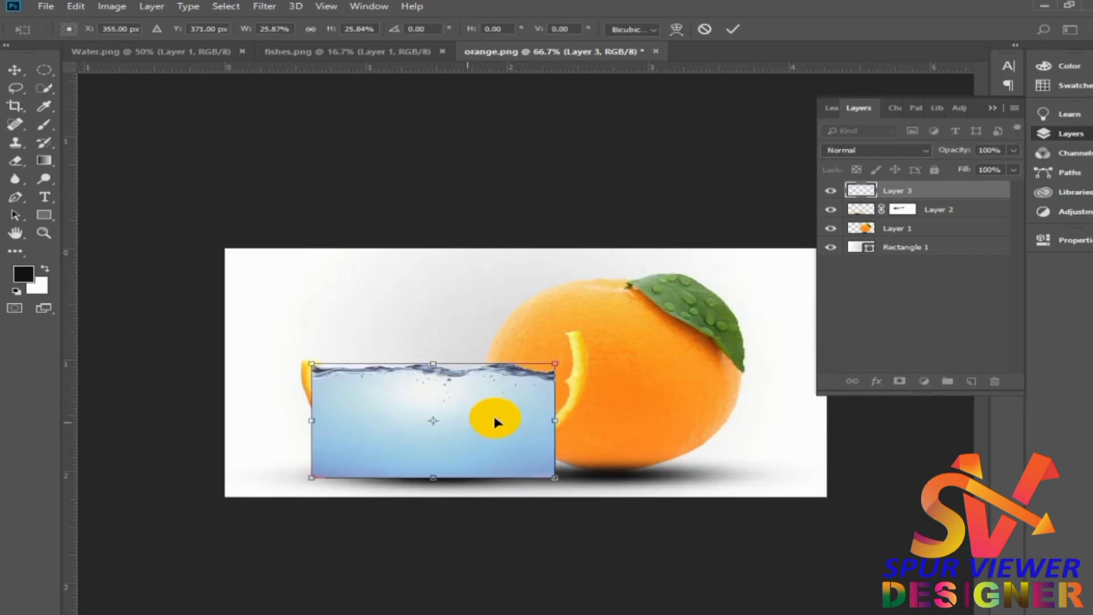
{"action": "left_click_drag", "start_coordinate": [561, 424], "coordinate": [579, 423]}
{"action": "left_click_drag", "start_coordinate": [442, 478], "coordinate": [444, 487]}
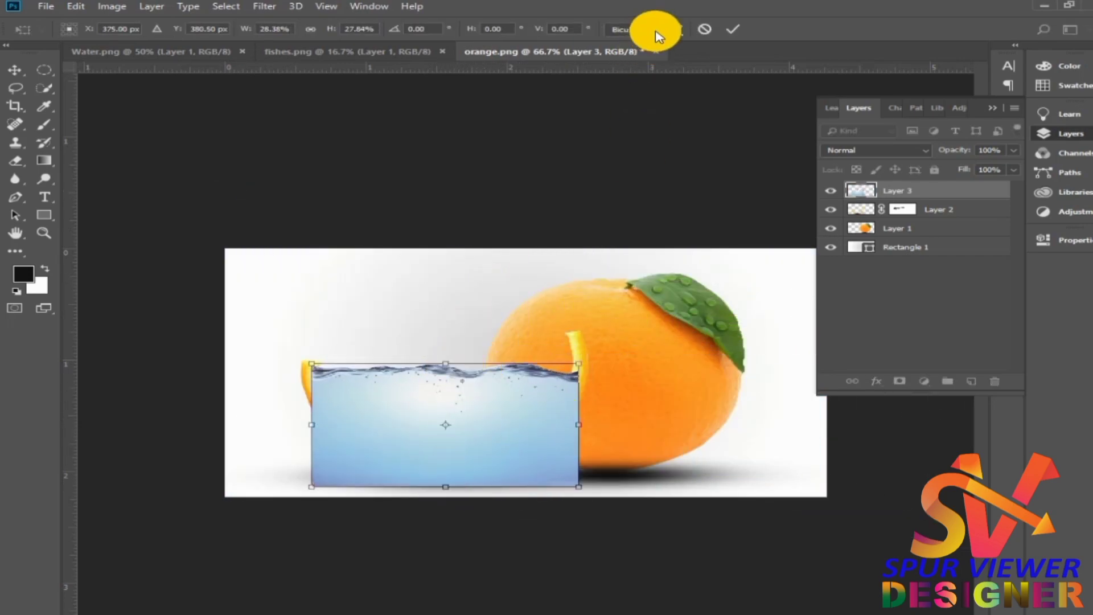
- Warp the water layer so its surface rises toward the rind's higher tip beside the whole orange
{"action": "left_click", "coordinate": [677, 29]}
{"action": "left_click_drag", "start_coordinate": [578, 363], "coordinate": [576, 327]}
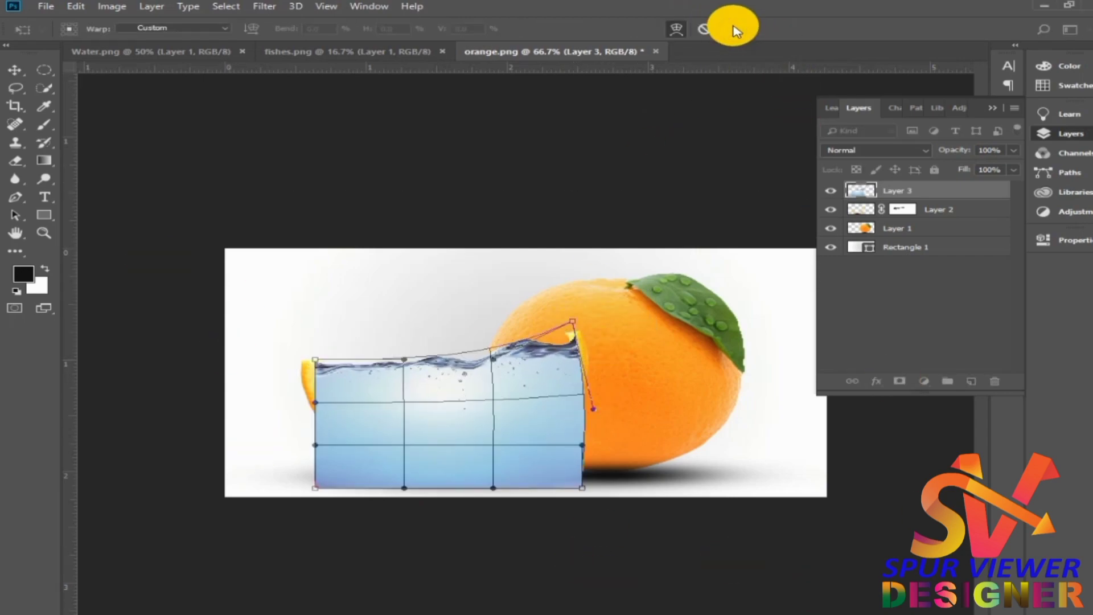
{"action": "left_click", "coordinate": [735, 29]}
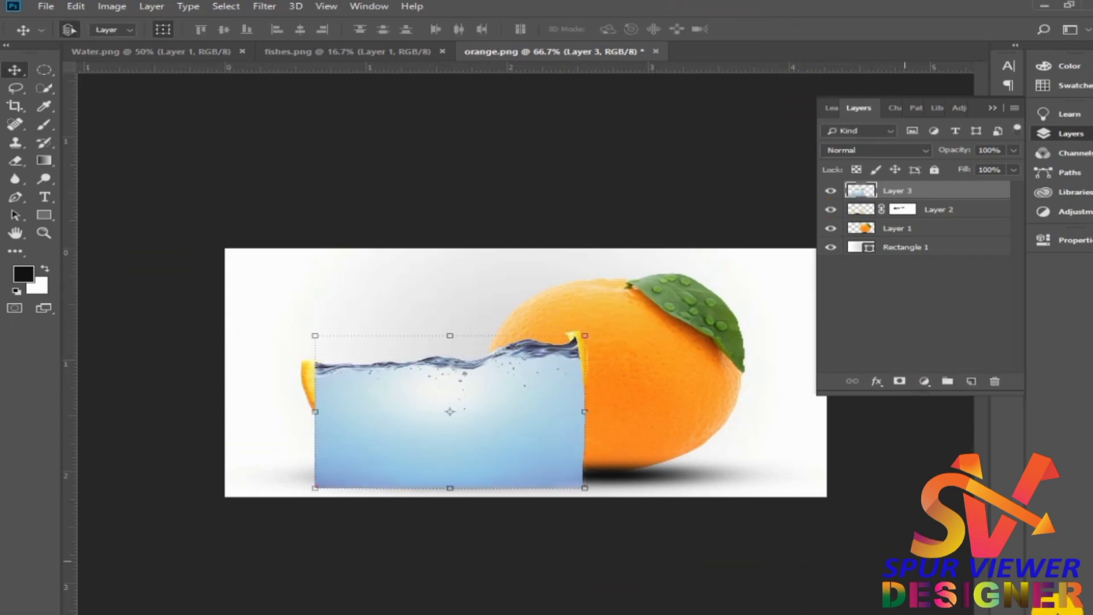
- Add a layer mask to the water layer and lower the layer's opacity to 29%
{"action": "left_click", "coordinate": [899, 382]}
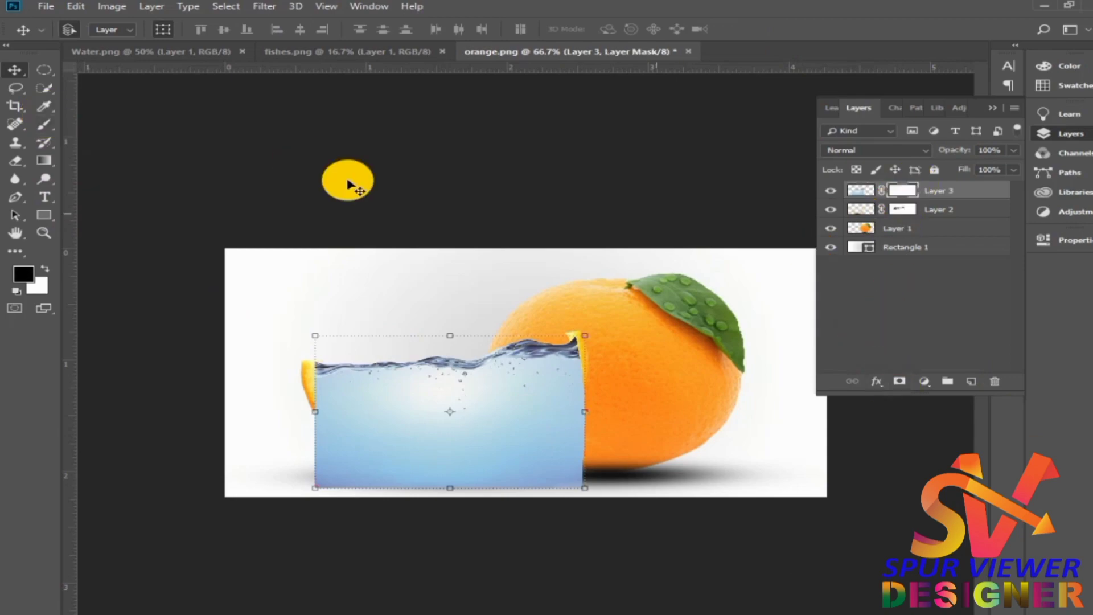
{"action": "left_click", "coordinate": [45, 124]}
{"action": "left_click_drag", "start_coordinate": [1013, 168], "coordinate": [956, 178]}
- Mask the water off the rind section in front of the whole orange with a hard 15 px black brush
{"action": "left_click", "coordinate": [43, 233]}
{"action": "left_click_drag", "start_coordinate": [401, 322], "coordinate": [297, 471]}
{"action": "left_click", "coordinate": [44, 124]}
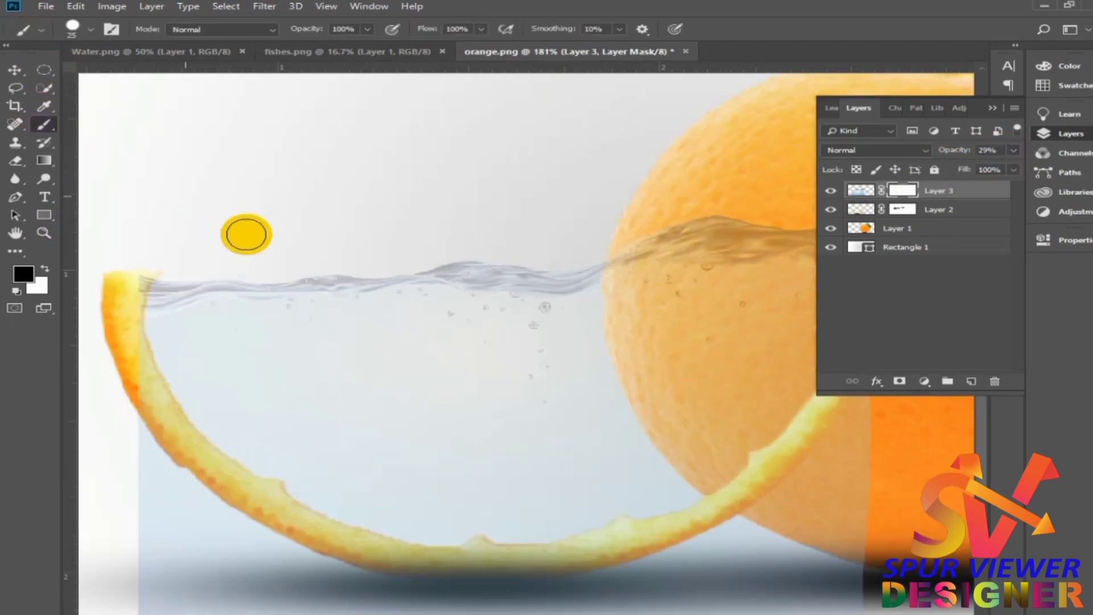
{"action": "left_click", "coordinate": [91, 32]}
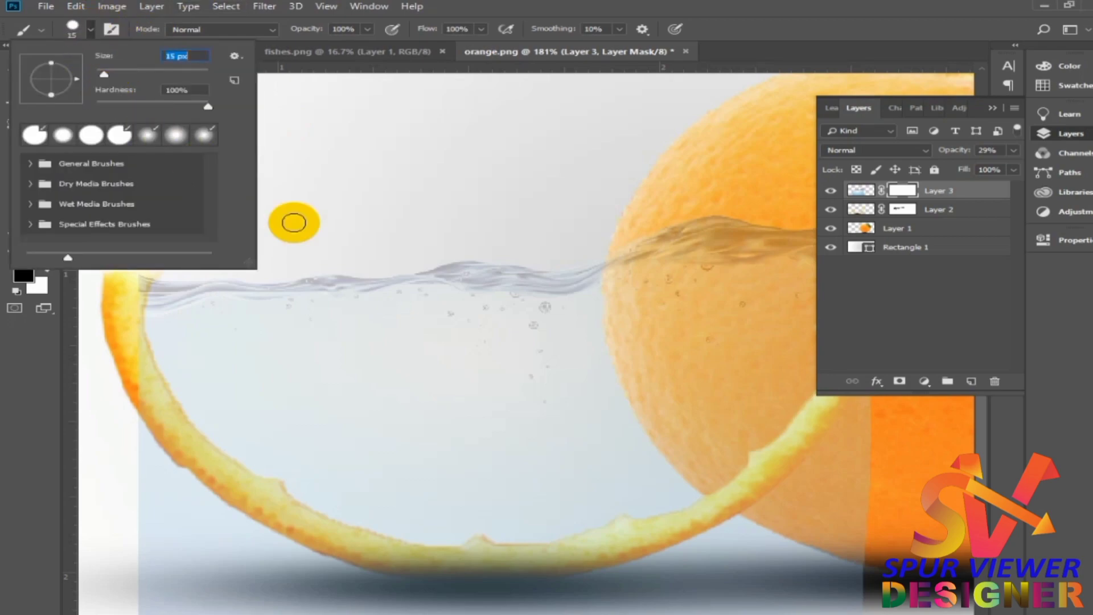
{"action": "left_click", "coordinate": [865, 490]}
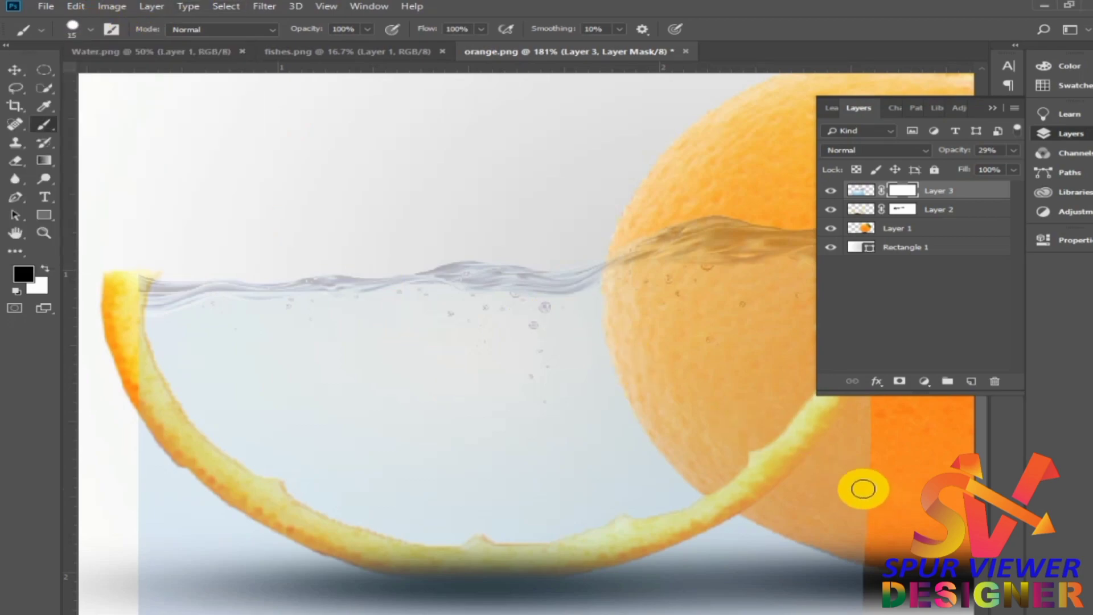
{"action": "scroll", "coordinate": [741, 320], "scroll_direction": "right", "scroll_amount": 3}
{"action": "left_click", "coordinate": [721, 207]}
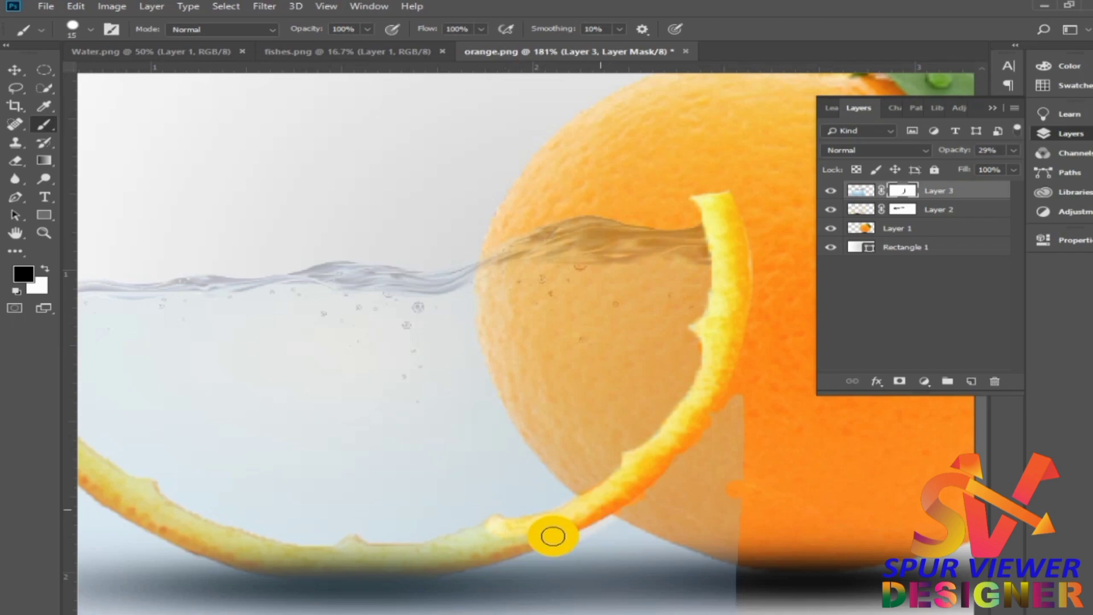
- Mask the water off the rind's underside and the section farthest from the whole orange with the 15 px brush
{"action": "scroll", "coordinate": [544, 533], "scroll_direction": "left", "scroll_amount": 5}
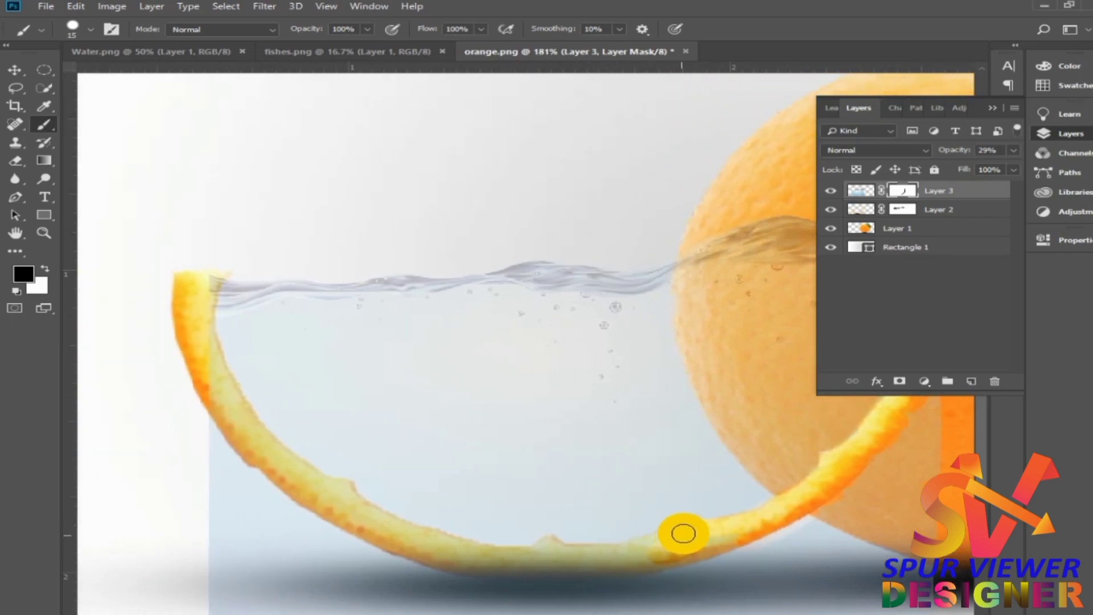
{"action": "left_click_drag", "start_coordinate": [746, 543], "coordinate": [612, 567]}
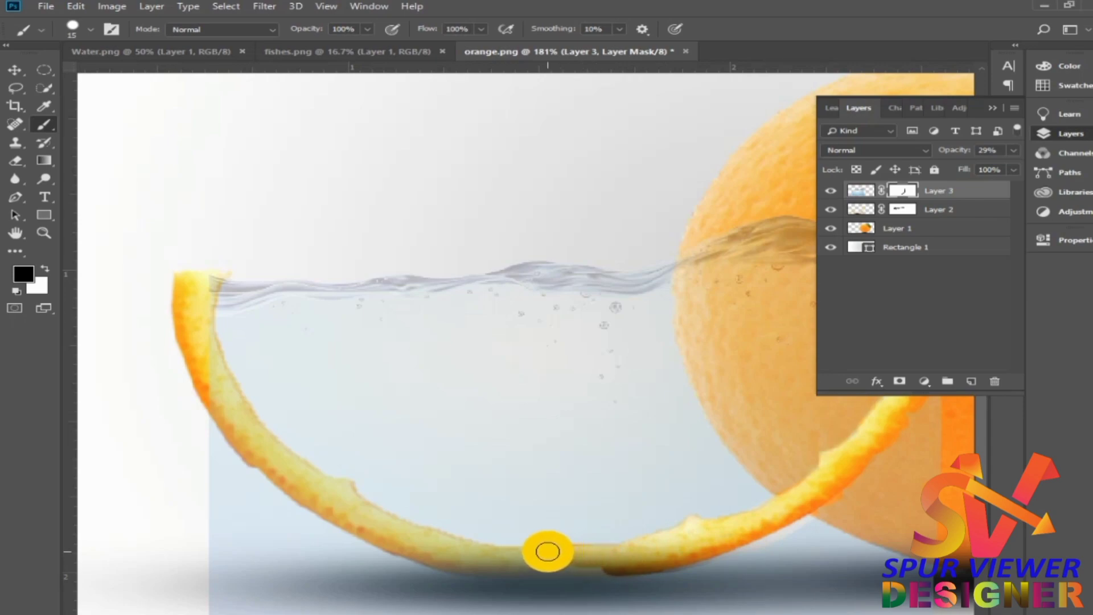
{"action": "mouse_move", "coordinate": [529, 561]}
{"action": "left_mouse_down"}
{"action": "mouse_move", "coordinate": [607, 569]}
{"action": "mouse_move", "coordinate": [462, 567]}
{"action": "mouse_move", "coordinate": [381, 537]}
{"action": "mouse_move", "coordinate": [522, 556]}
{"action": "mouse_move", "coordinate": [451, 562]}
{"action": "mouse_move", "coordinate": [356, 531]}
{"action": "left_mouse_up"}
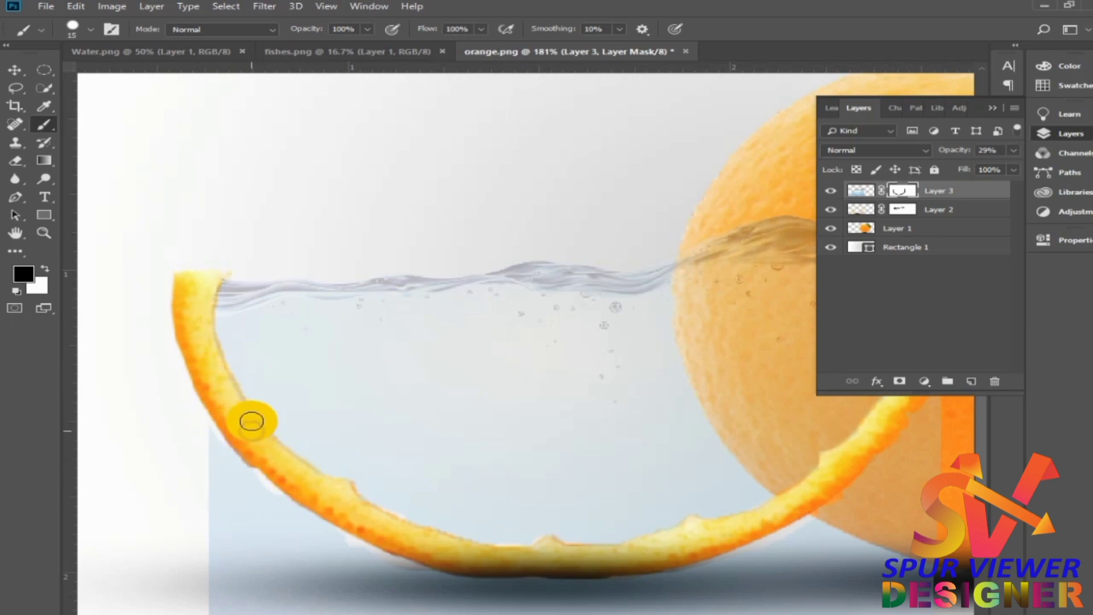
- Mask out all remaining water outside the rind and over the shadow with a larger black brush
{"action": "key", "text": "ctrl+1"}
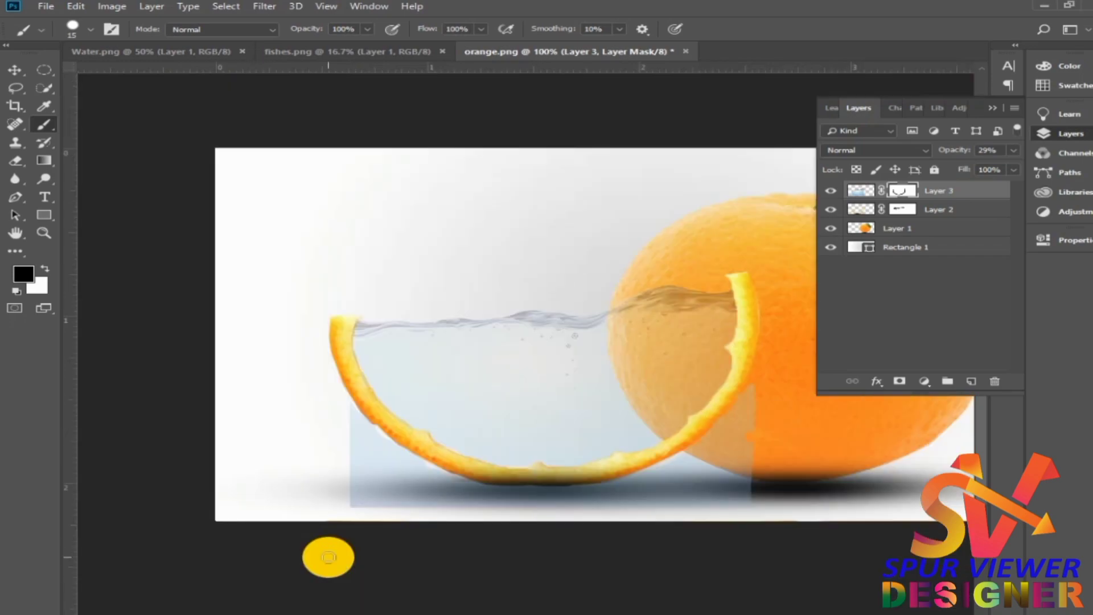
{"action": "left_click", "coordinate": [90, 30]}
{"action": "left_click_drag", "start_coordinate": [103, 77], "coordinate": [132, 74]}
{"action": "mouse_move", "coordinate": [370, 479]}
{"action": "left_mouse_down"}
{"action": "mouse_move", "coordinate": [359, 433]}
{"action": "mouse_move", "coordinate": [343, 423]}
{"action": "mouse_move", "coordinate": [419, 488]}
{"action": "mouse_move", "coordinate": [406, 463]}
{"action": "mouse_move", "coordinate": [360, 491]}
{"action": "mouse_move", "coordinate": [576, 503]}
{"action": "mouse_move", "coordinate": [648, 495]}
{"action": "mouse_move", "coordinate": [714, 458]}
{"action": "mouse_move", "coordinate": [749, 408]}
{"action": "mouse_move", "coordinate": [755, 446]}
{"action": "mouse_move", "coordinate": [676, 501]}
{"action": "left_mouse_up"}
- Stretch the water layer's height to 101.83% and apply the transformation
{"action": "key", "text": "v"}
{"action": "left_click_drag", "start_coordinate": [556, 507], "coordinate": [558, 511]}
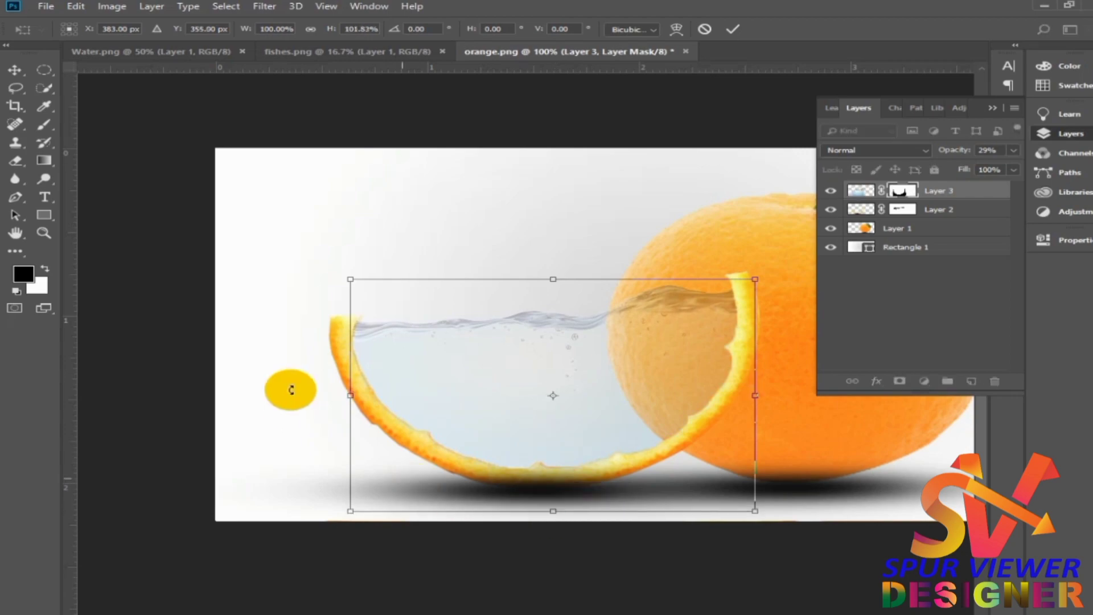
{"action": "left_click", "coordinate": [10, 69]}
{"action": "left_click", "coordinate": [484, 256]}
{"action": "left_click", "coordinate": [602, 386]}
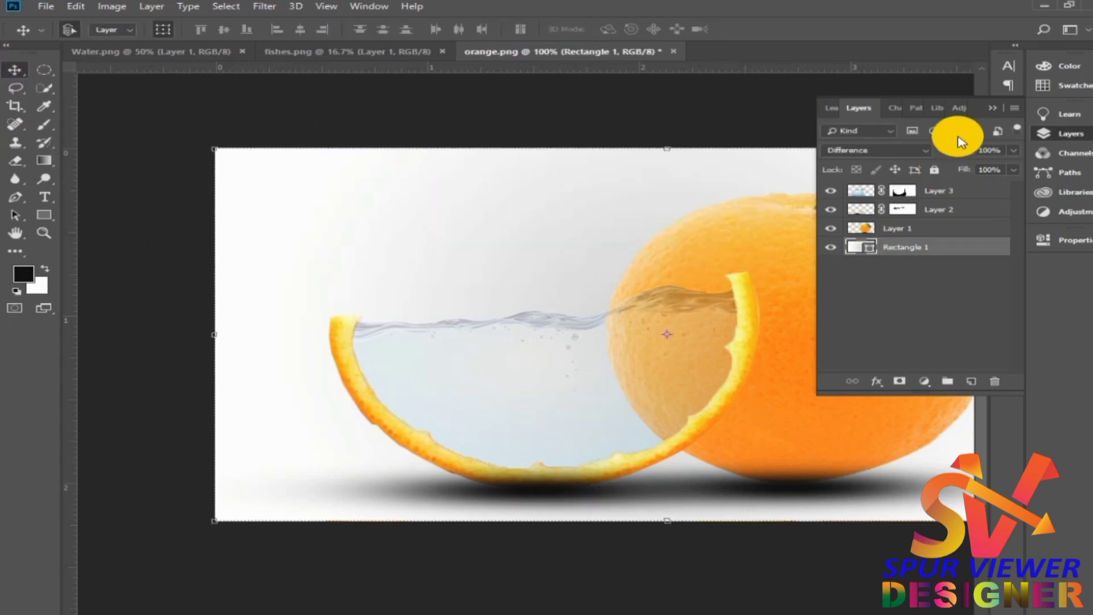
- Raise the water layer's opacity to a fairly strong level that still lets the whole orange show through
{"action": "left_click", "coordinate": [926, 192]}
{"action": "left_click_drag", "start_coordinate": [967, 171], "coordinate": [1069, 194]}
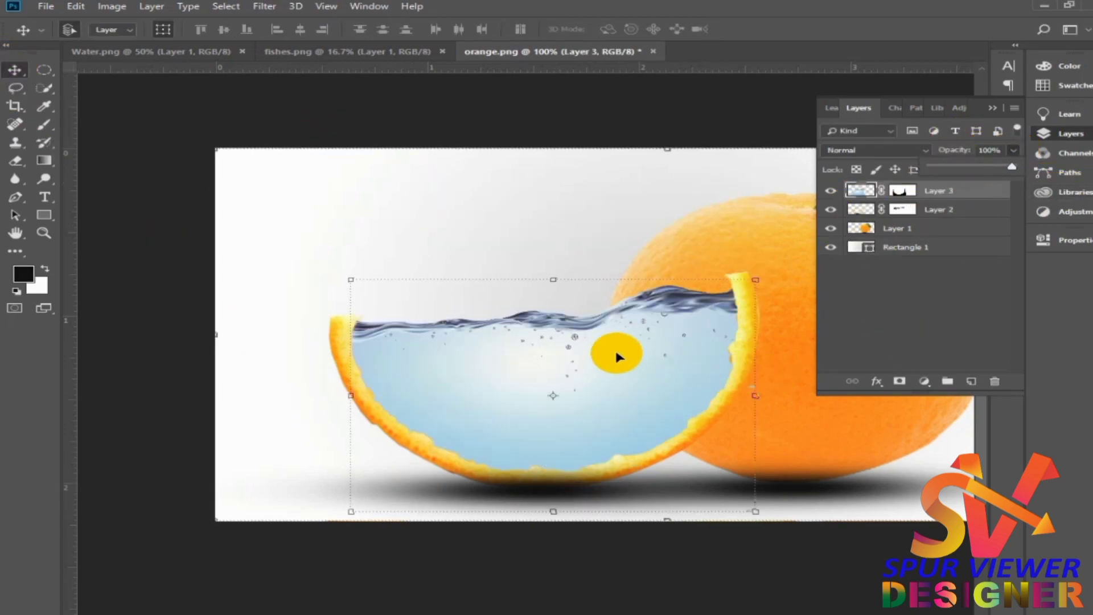
{"action": "left_click_drag", "start_coordinate": [1006, 171], "coordinate": [988, 168]}
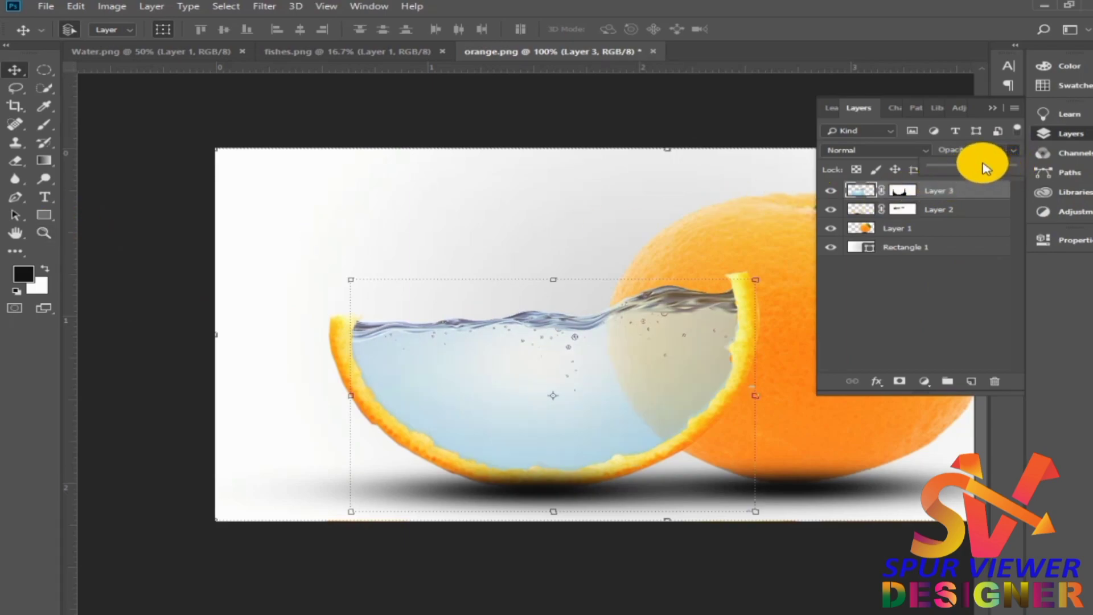
- Touch up the water layer's mask with a black brush along the slice's rind on the end farthest from the whole orange
{"action": "left_click", "coordinate": [902, 192]}
{"action": "left_click", "coordinate": [41, 230]}
{"action": "left_click_drag", "start_coordinate": [783, 308], "coordinate": [298, 501]}
{"action": "left_click", "coordinate": [45, 124]}
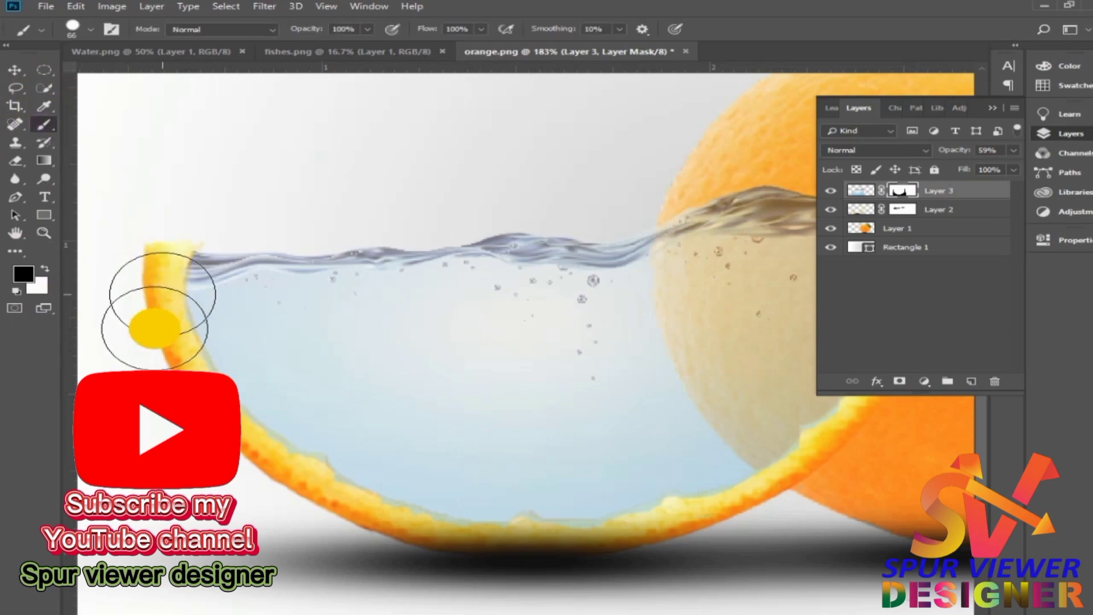
{"action": "left_click", "coordinate": [72, 27]}
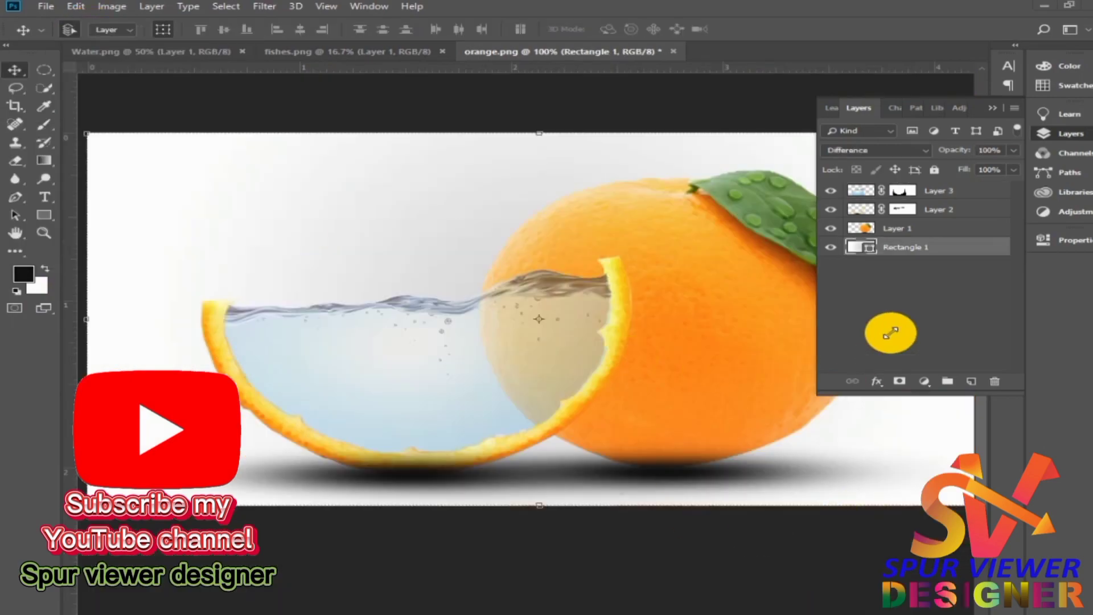
- Copy the selected fish from fishes.png and paste it into orange.png above the background rectangle
{"action": "left_click", "coordinate": [300, 50]}
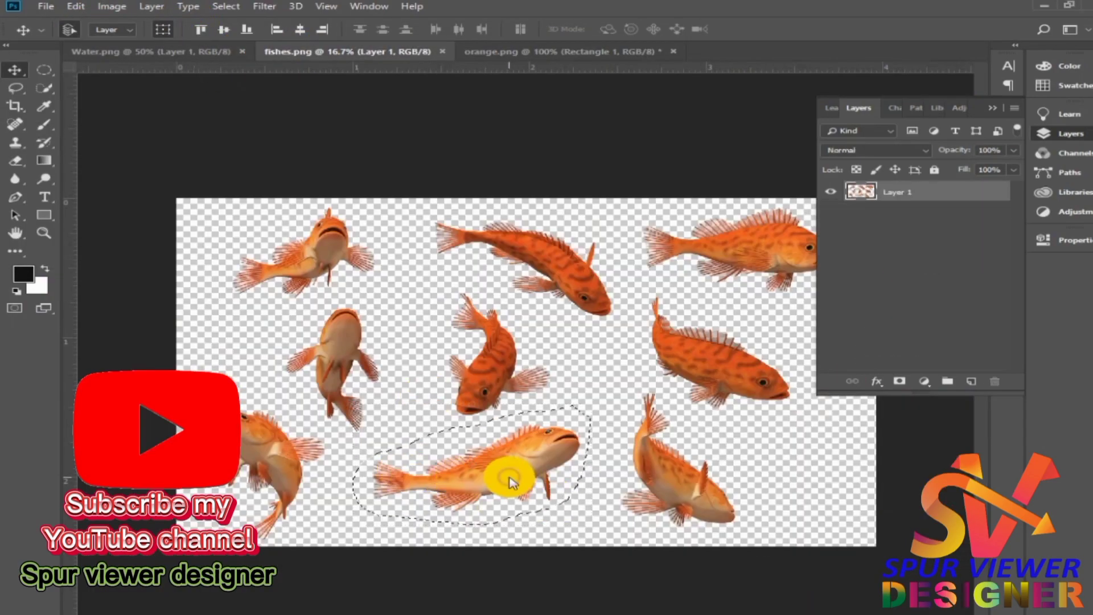
{"action": "left_click", "coordinate": [76, 7]}
{"action": "left_click", "coordinate": [117, 103]}
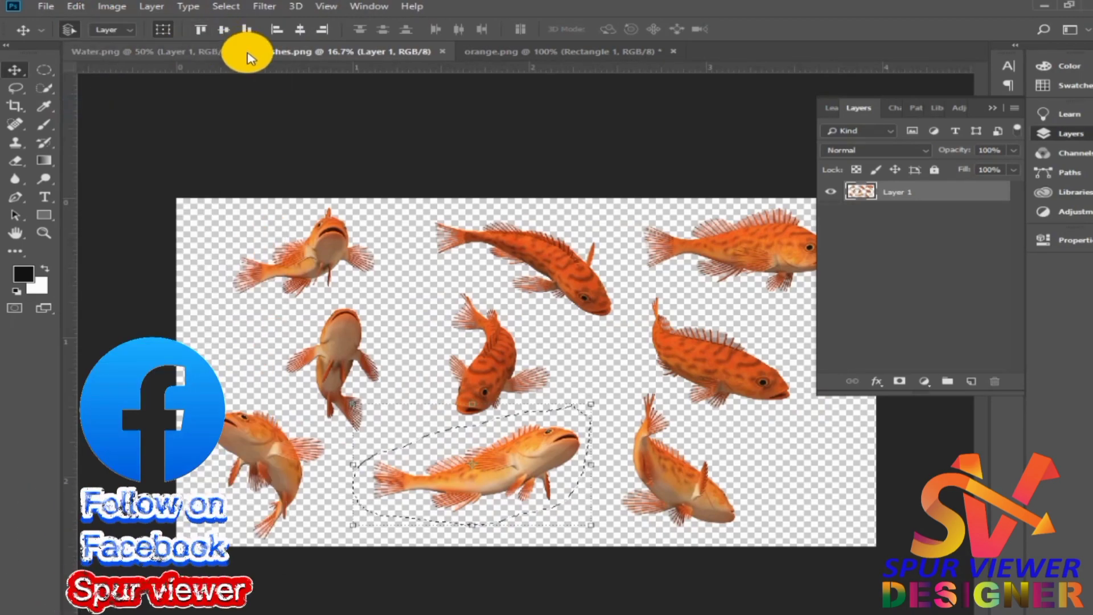
{"action": "left_click", "coordinate": [456, 52]}
{"action": "left_click", "coordinate": [76, 7]}
{"action": "left_click", "coordinate": [108, 125]}
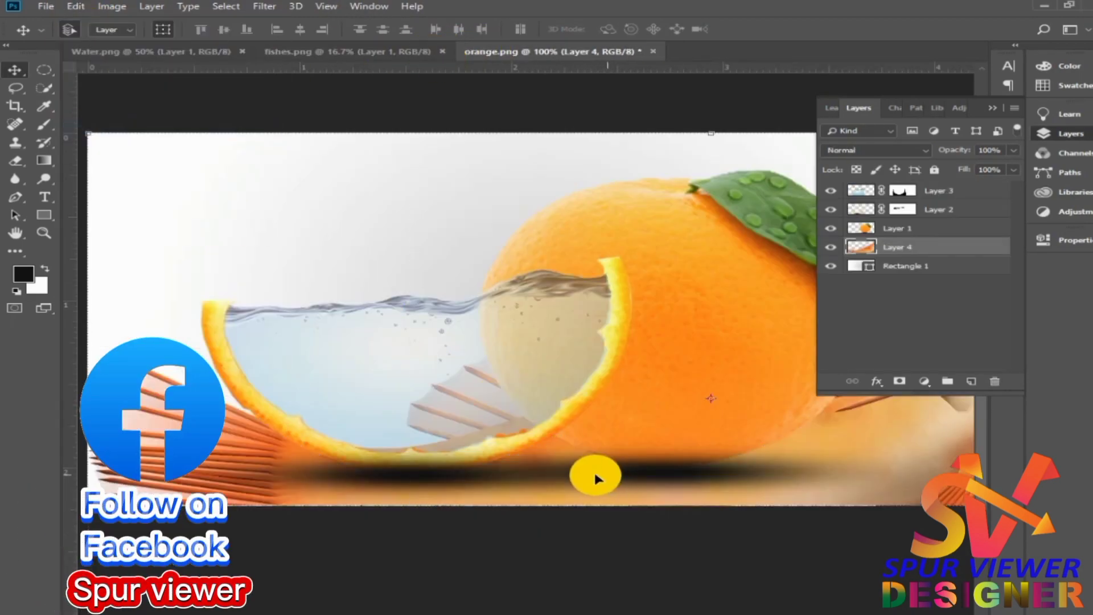
- Scale the pasted fish down to about 22.9% and move its layer to the top of the layer stack
{"action": "left_click_drag", "start_coordinate": [89, 612], "coordinate": [568, 459]}
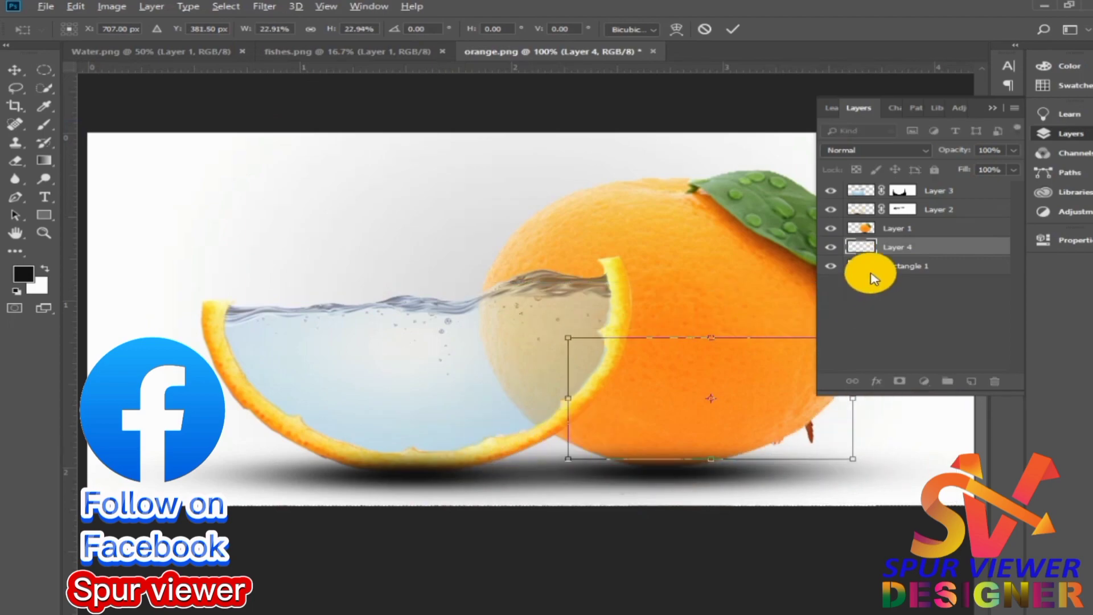
{"action": "key", "text": "Return"}
{"action": "left_click_drag", "start_coordinate": [934, 247], "coordinate": [934, 191]}
- Place the fish inside the water of the orange slice, scaled to about 86.4%, and apply the transformation
{"action": "left_click_drag", "start_coordinate": [778, 384], "coordinate": [438, 393]}
{"action": "left_click_drag", "start_coordinate": [256, 428], "coordinate": [283, 422]}
{"action": "mouse_move", "coordinate": [438, 376]}
{"action": "left_mouse_down"}
{"action": "mouse_move", "coordinate": [427, 368]}
{"action": "mouse_move", "coordinate": [432, 379]}
{"action": "left_mouse_up"}
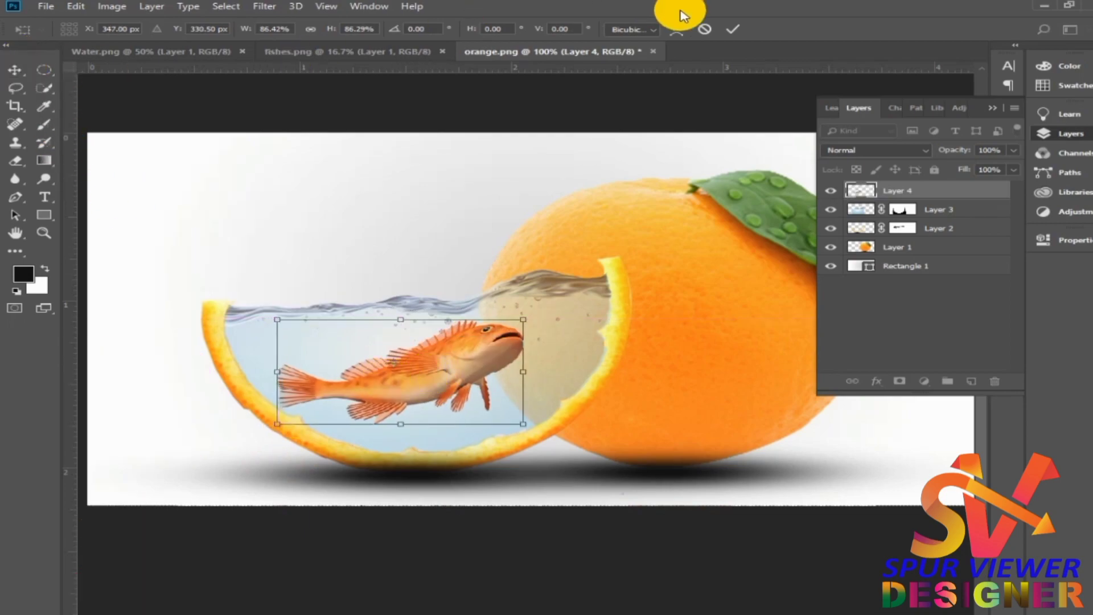
{"action": "left_click", "coordinate": [733, 29]}
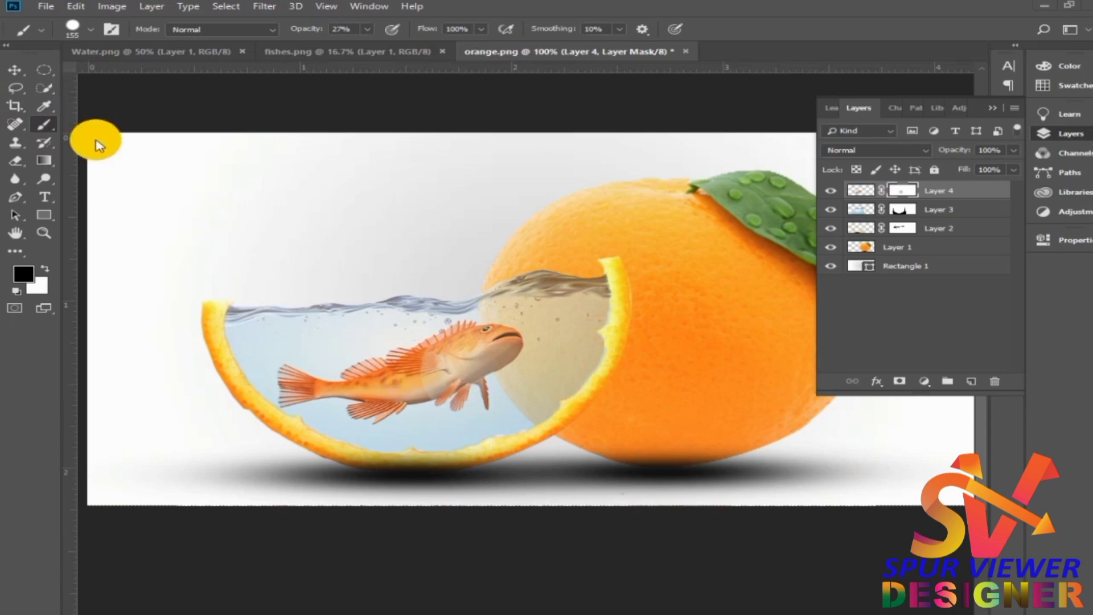
- Fade the fish's body and tail on its layer mask with a black brush at 27% opacity, using a 45 px size for the tail
{"action": "left_click", "coordinate": [89, 28]}
{"action": "left_click", "coordinate": [91, 31]}
{"action": "mouse_move", "coordinate": [449, 393]}
{"action": "left_mouse_down"}
{"action": "mouse_move", "coordinate": [424, 369]}
{"action": "mouse_move", "coordinate": [341, 361]}
{"action": "left_mouse_up"}
{"action": "left_click", "coordinate": [90, 30]}
{"action": "left_click", "coordinate": [122, 70]}
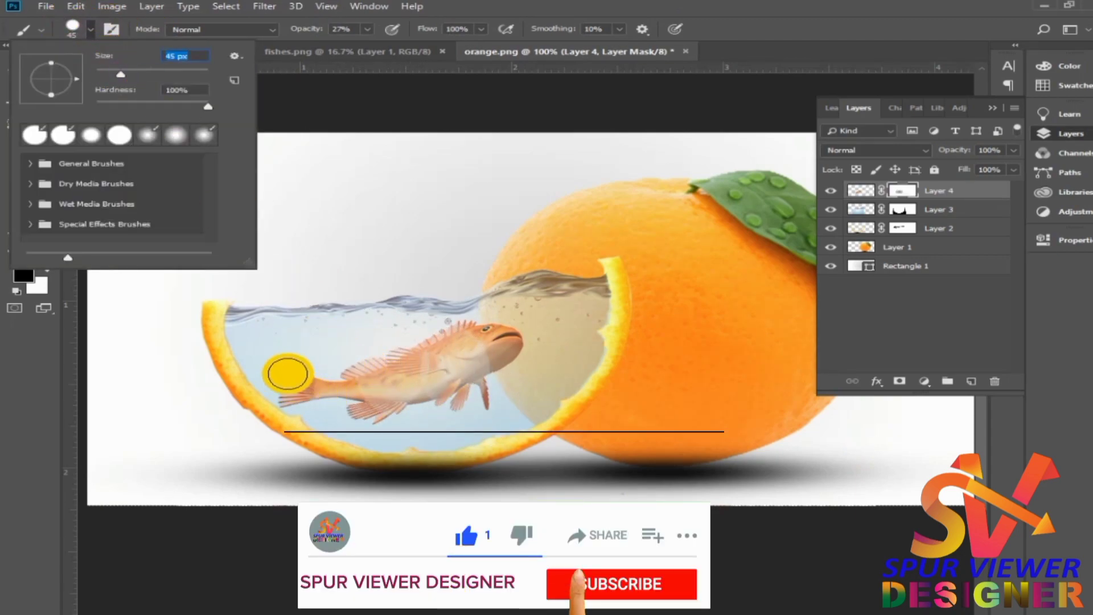
{"action": "left_click", "coordinate": [291, 383]}
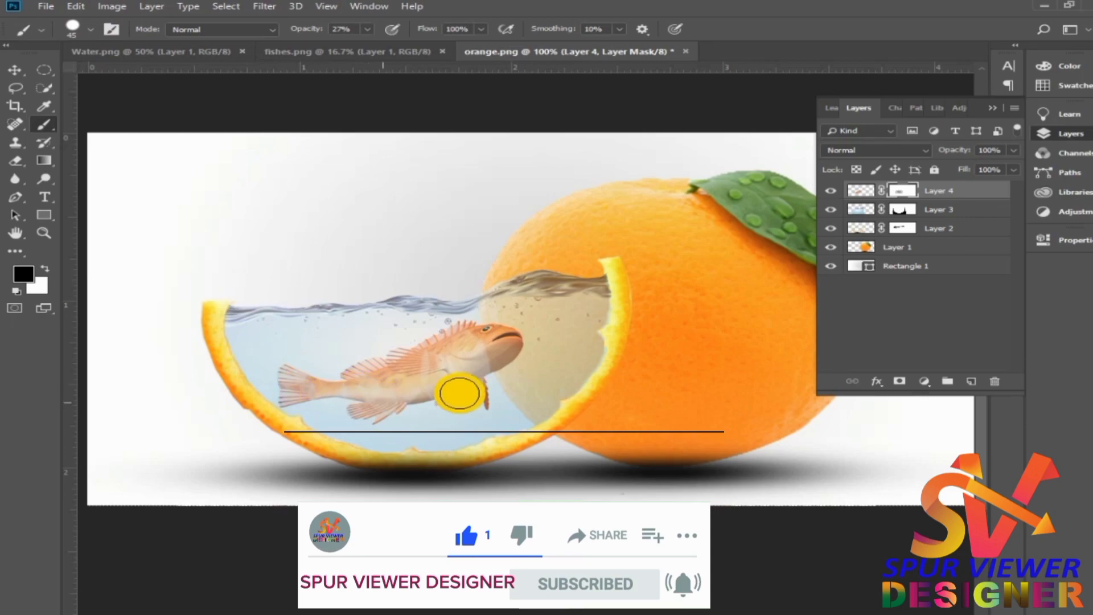
{"action": "left_click", "coordinate": [15, 69]}
{"action": "key", "text": "ctrl+minus"}
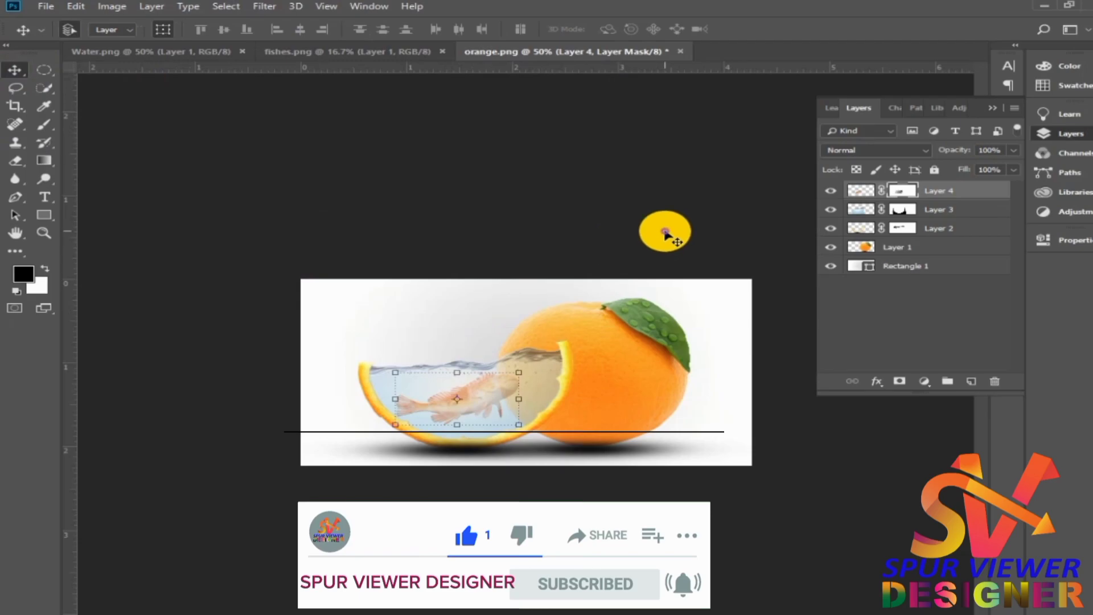